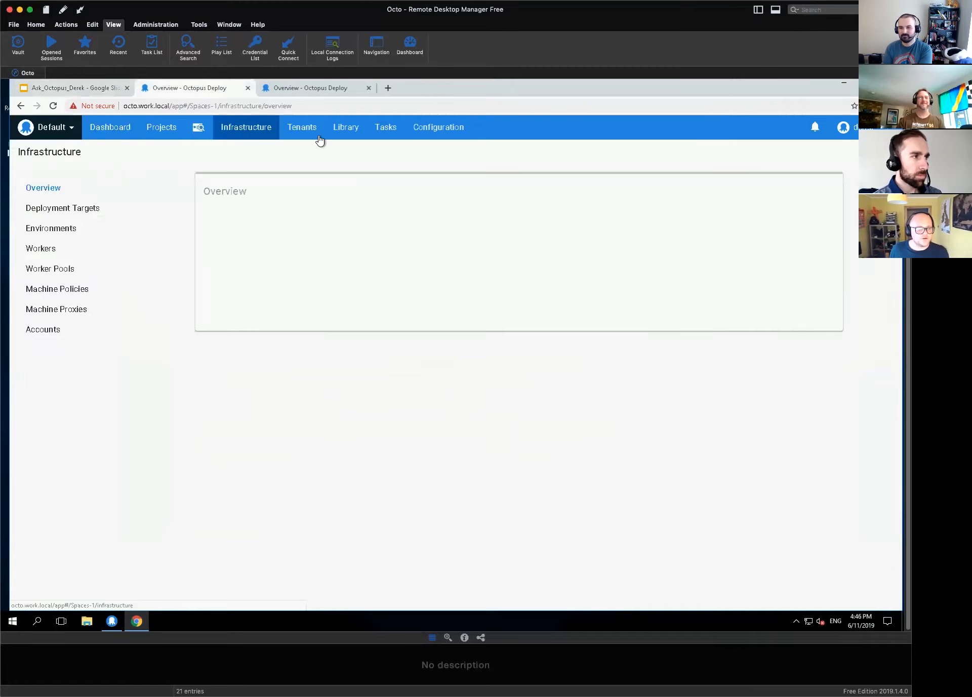
# View the infrastructure overview of the second Octopus server and highlight the port number in its address.
pyautogui.click(295, 90)
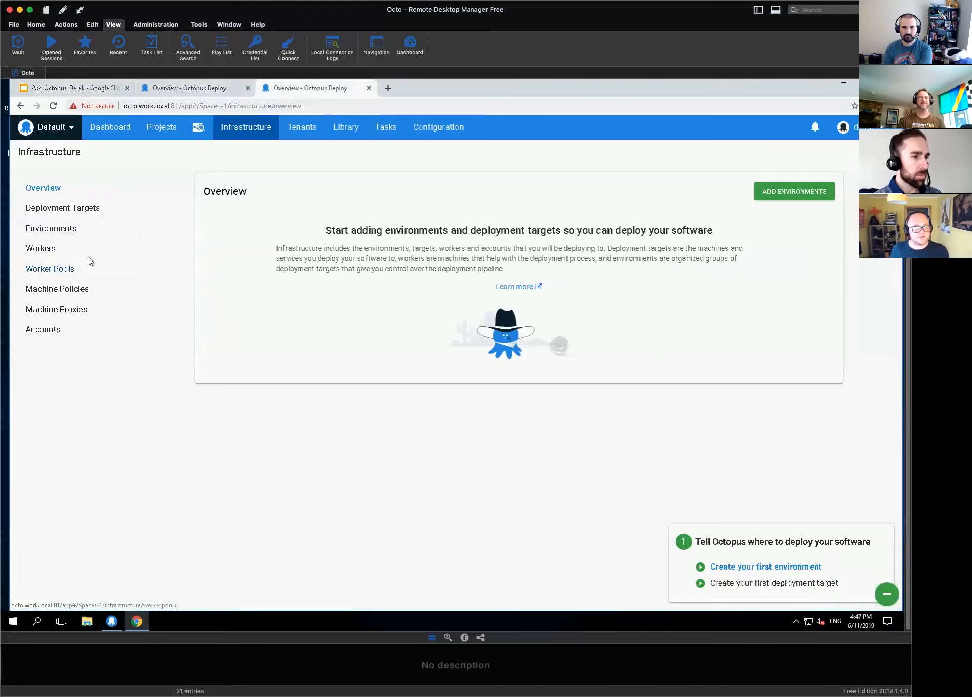
pyautogui.doubleClick(173, 105)
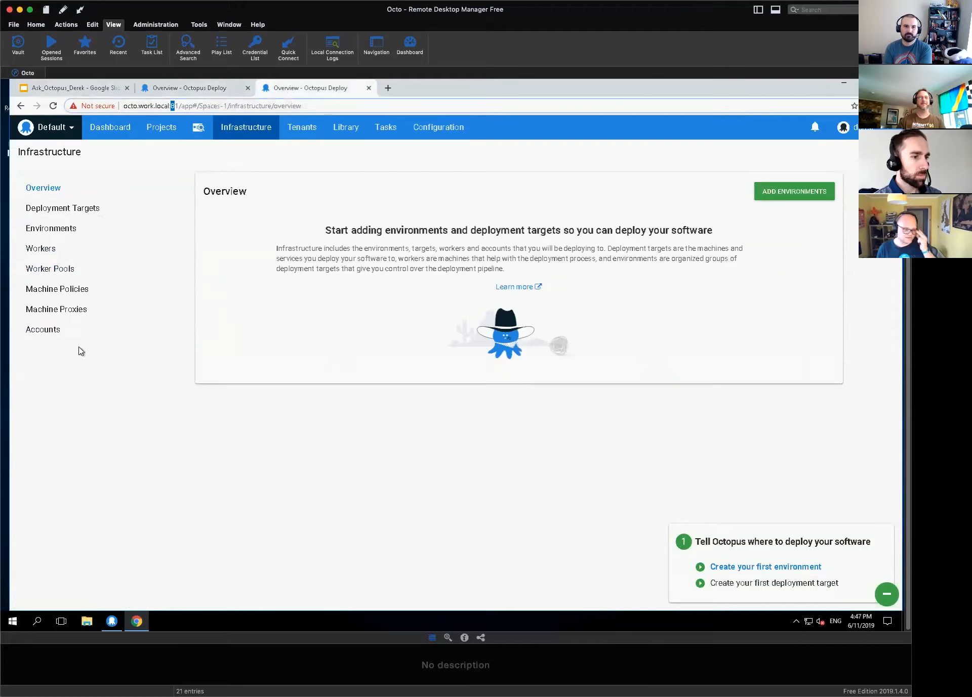
# Switch to Octopus Manager, select the (Default) instance and maximize the window.
pyautogui.click(112, 621)
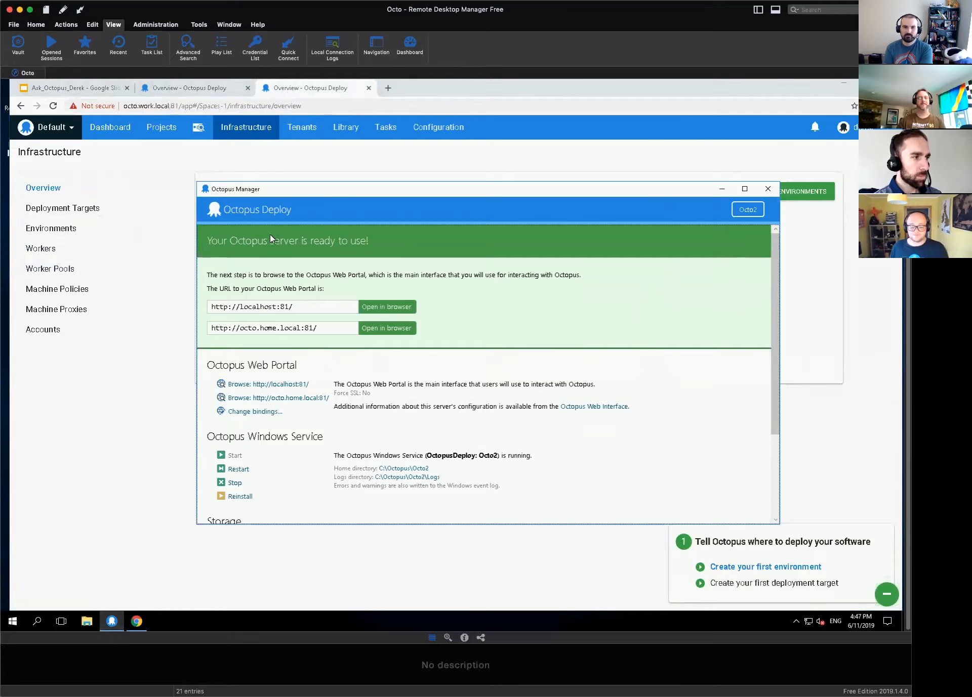
pyautogui.click(748, 210)
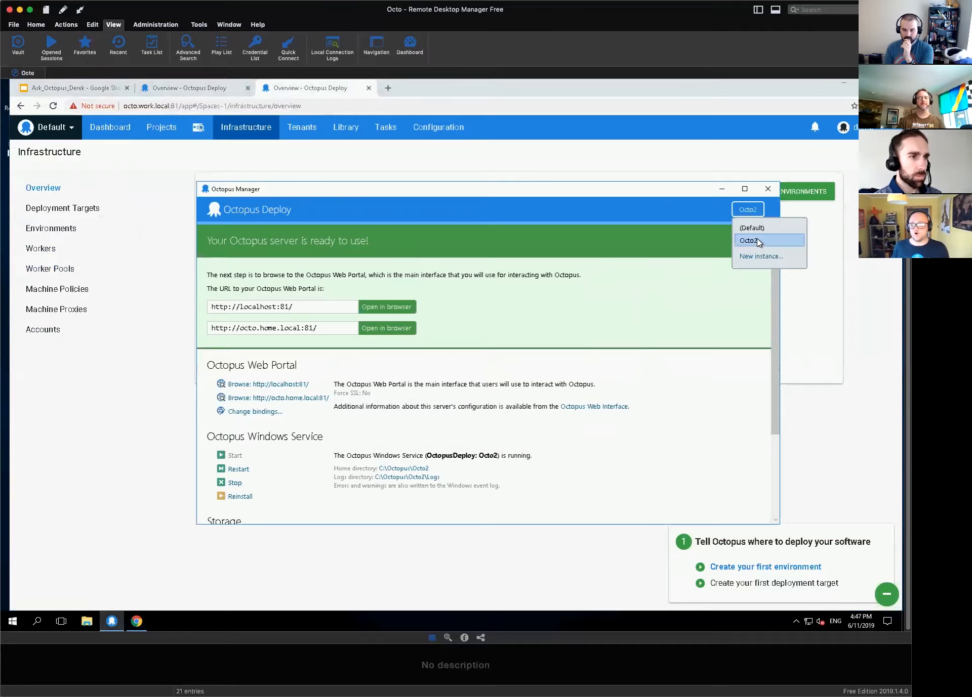
pyautogui.click(759, 229)
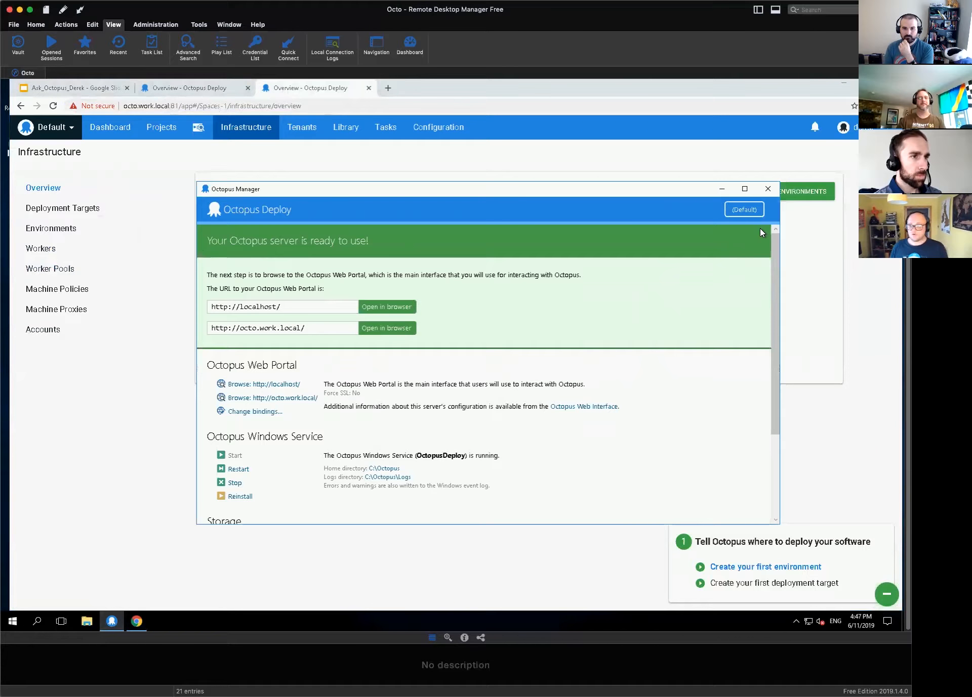
pyautogui.click(744, 189)
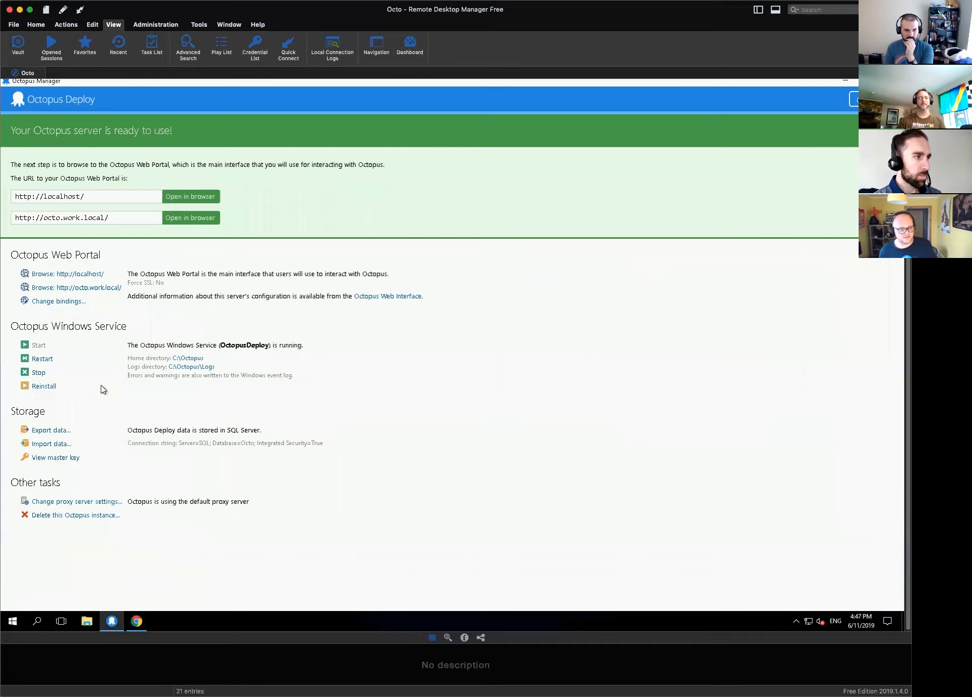
# Start a data export for the default instance and select the Export folder on Local Disk (C:) as destination.
pyautogui.click(53, 434)
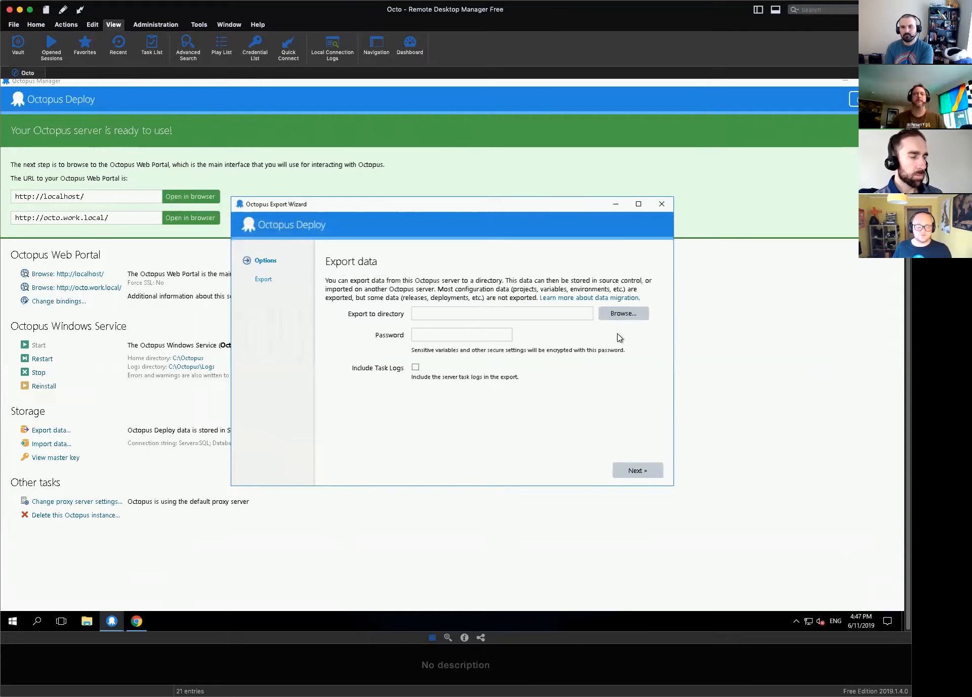
pyautogui.click(435, 314)
pyautogui.click(629, 315)
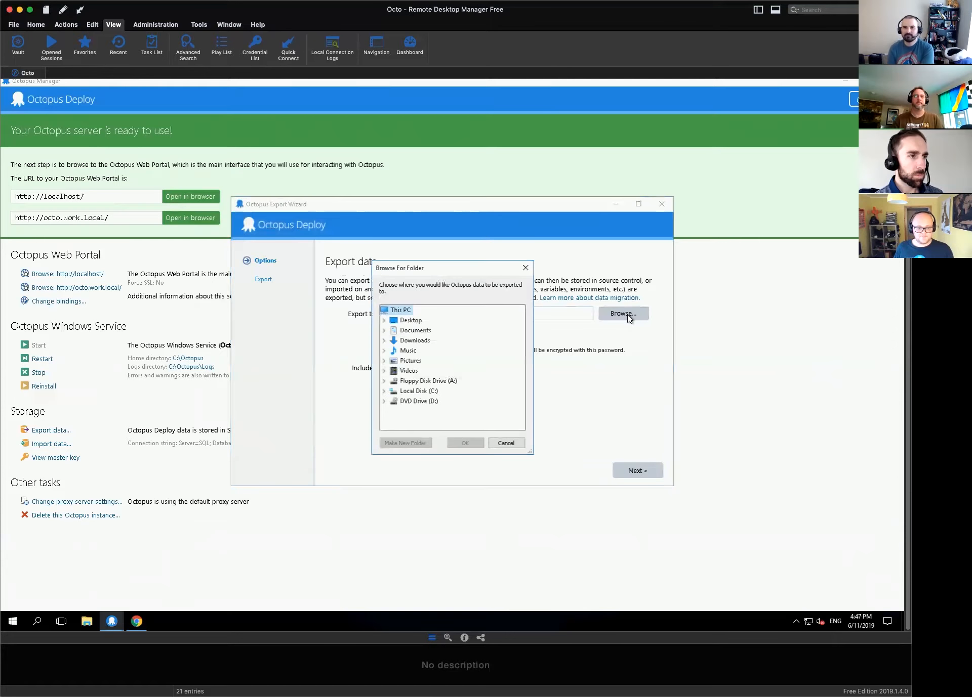
pyautogui.click(384, 391)
pyautogui.click(413, 341)
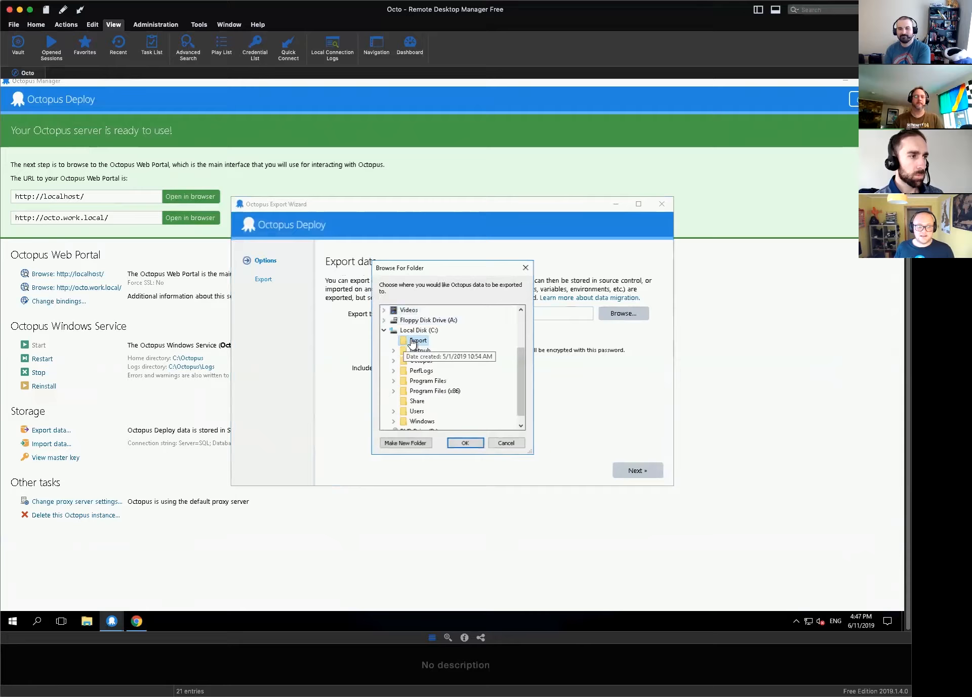
# Check the contents of the C:\Export folder in File Explorer and return to the export wizard's folder selection.
pyautogui.click(84, 620)
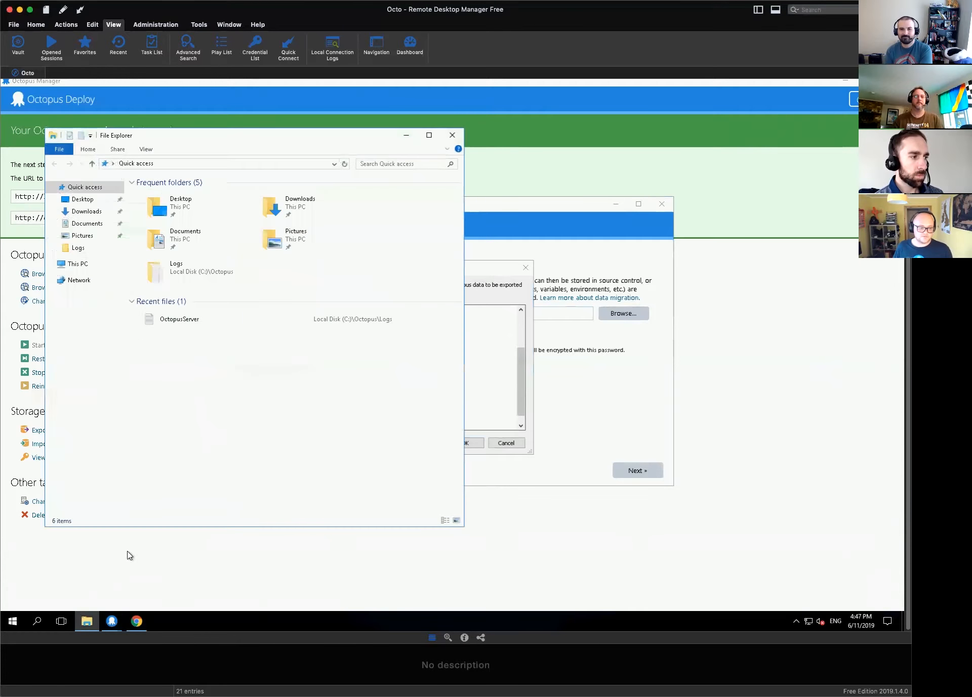
pyautogui.click(81, 267)
pyautogui.doubleClick(292, 309)
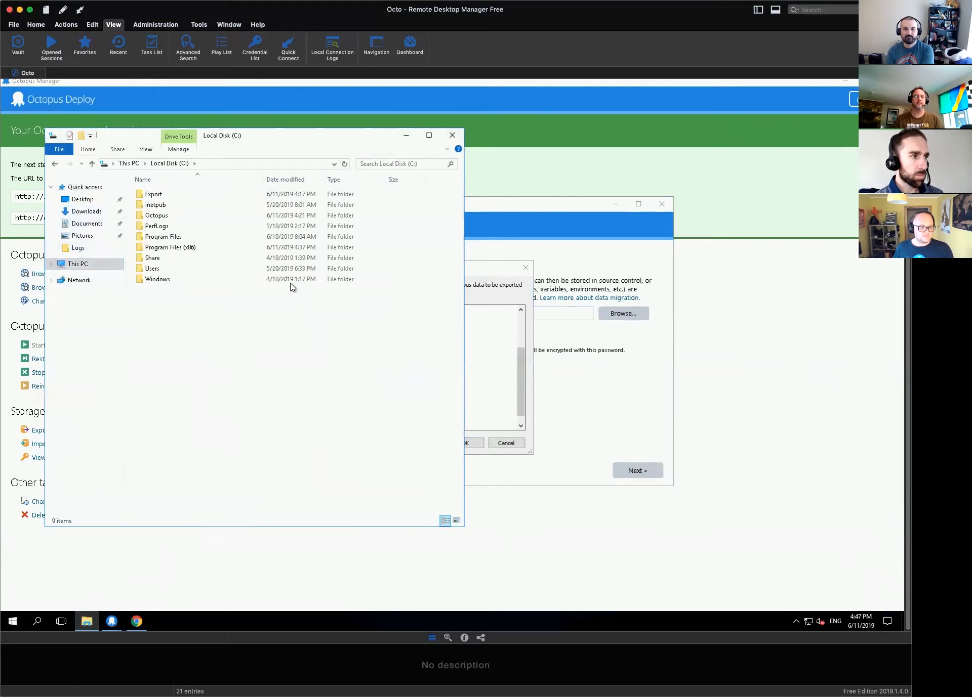
pyautogui.doubleClick(169, 196)
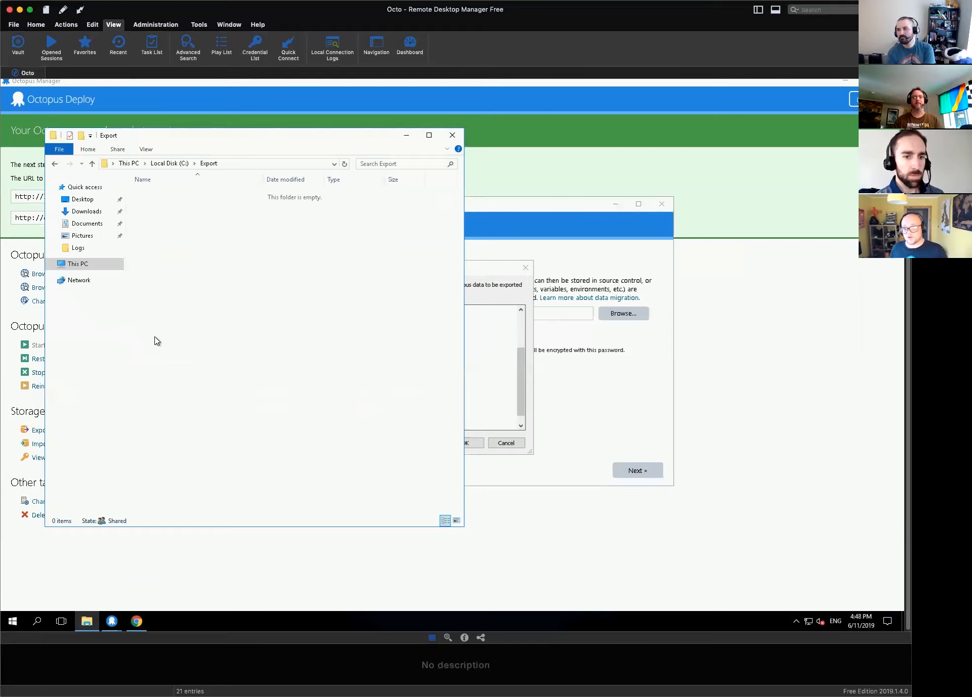
pyautogui.click(467, 290)
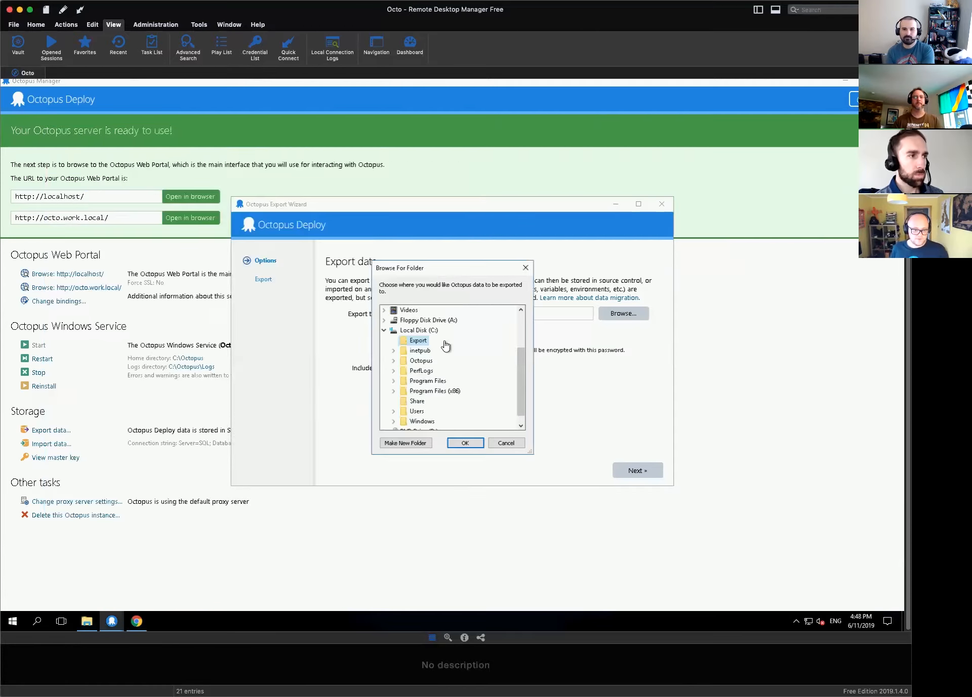
# Confirm C:\Export as the export directory, enter the encryption password and continue to the export page.
pyautogui.click(469, 446)
pyautogui.click(422, 335)
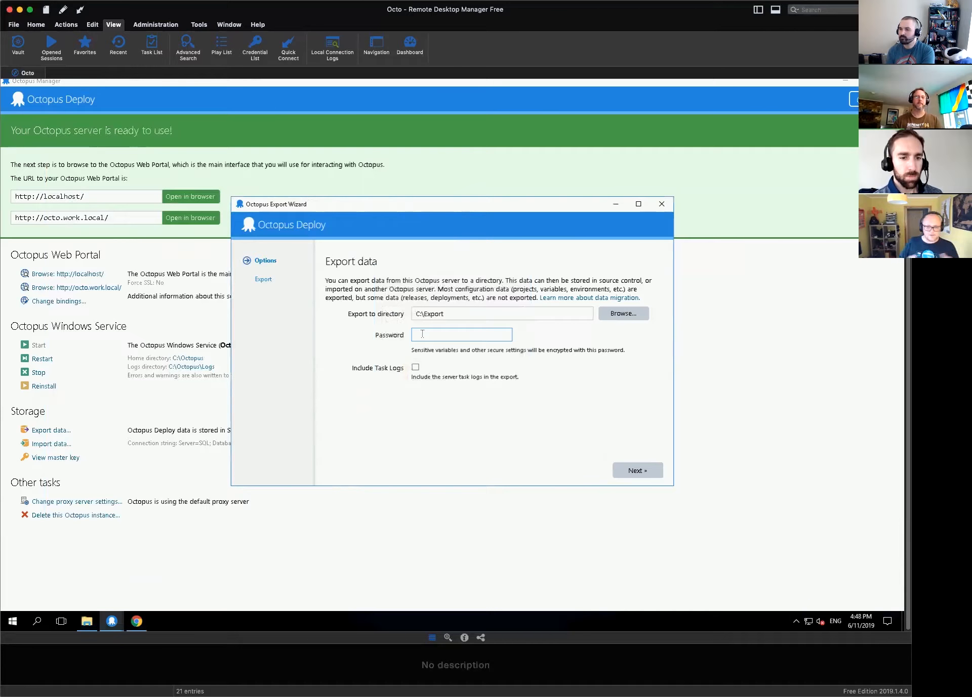
pyautogui.write('*************')
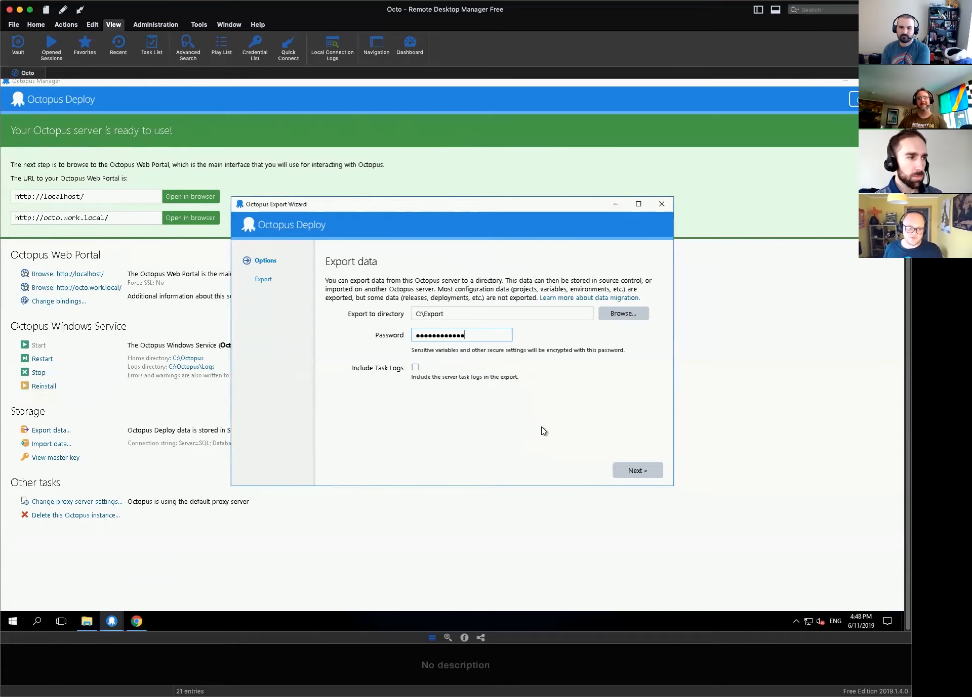
pyautogui.click(639, 471)
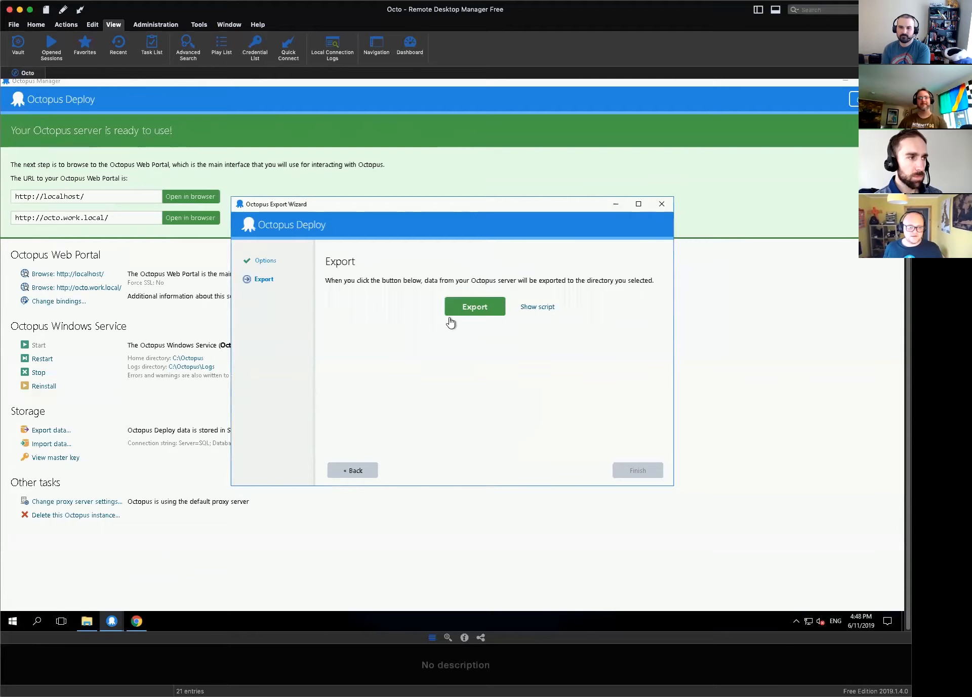
# Examine the generated Octopus.Migrator export script in an enlarged window, highlight its password argument and close it.
pyautogui.click(536, 308)
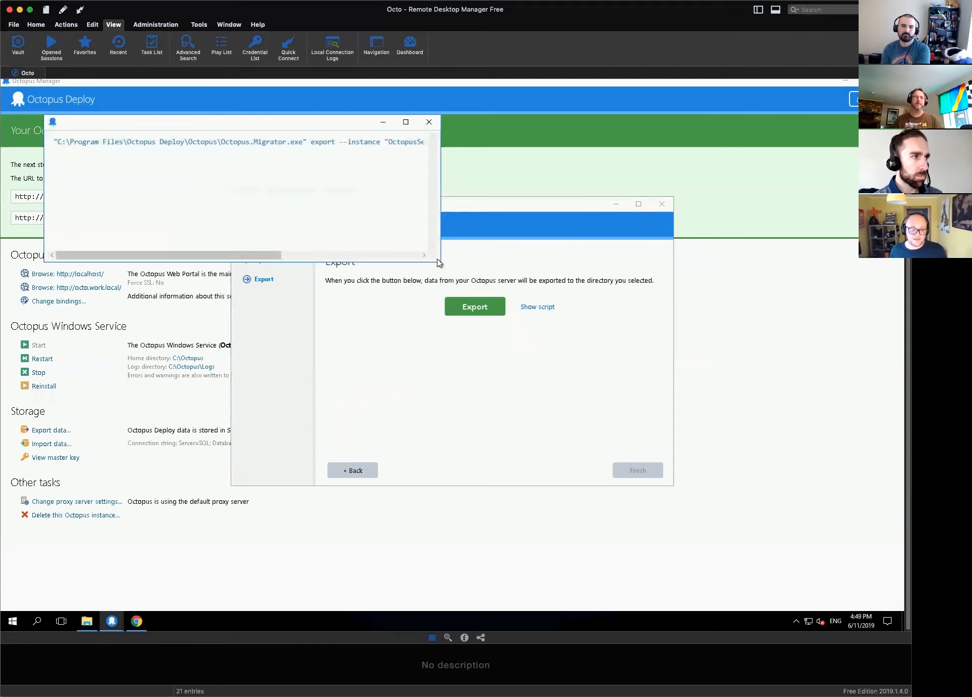
pyautogui.moveTo(441, 263); pyautogui.dragTo(791, 412)
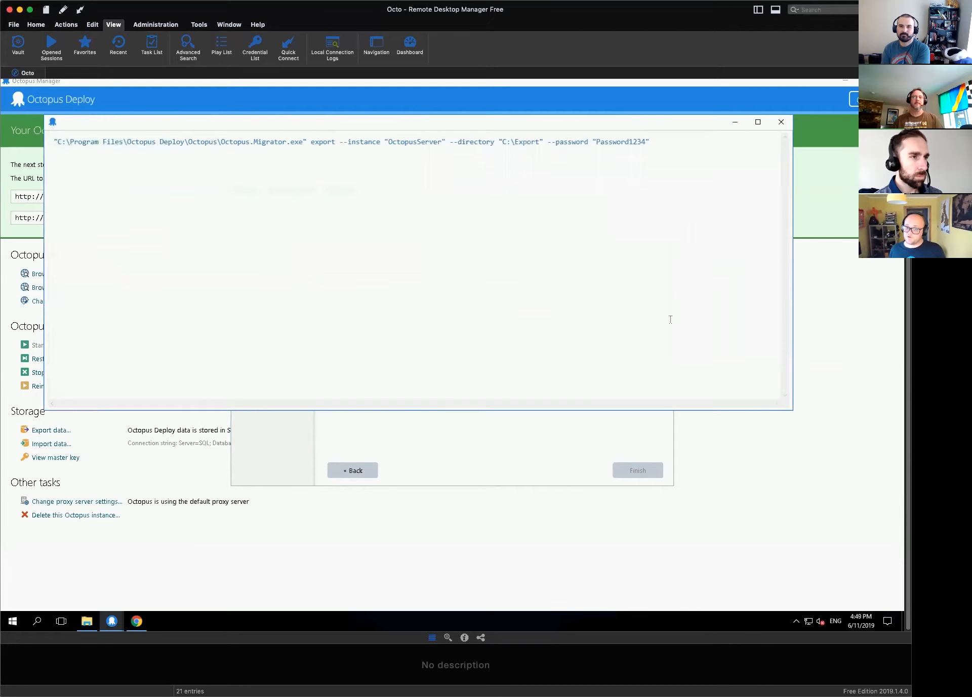
pyautogui.moveTo(649, 142); pyautogui.dragTo(600, 140)
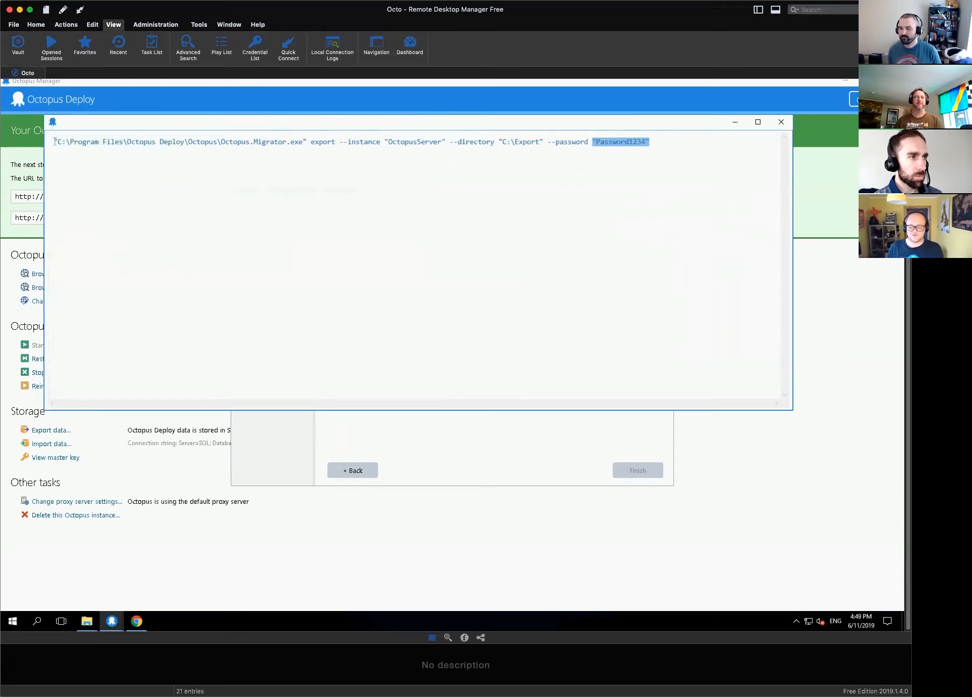
pyautogui.click(782, 123)
# Run the export to C:\Export, review its log and finish the wizard.
pyautogui.click(475, 306)
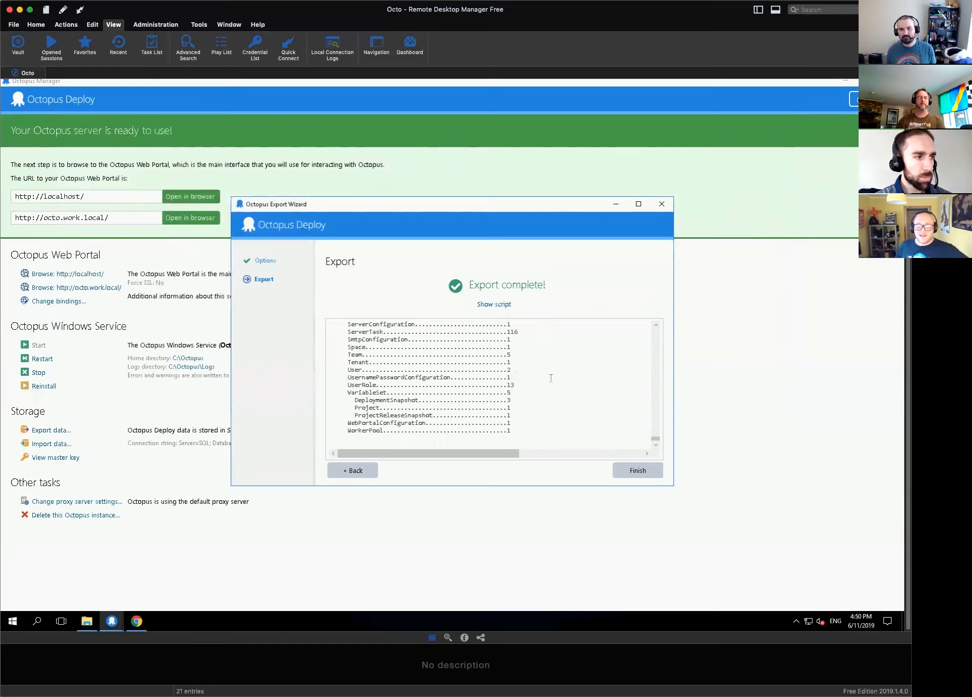
pyautogui.scroll(15, 449, 406)
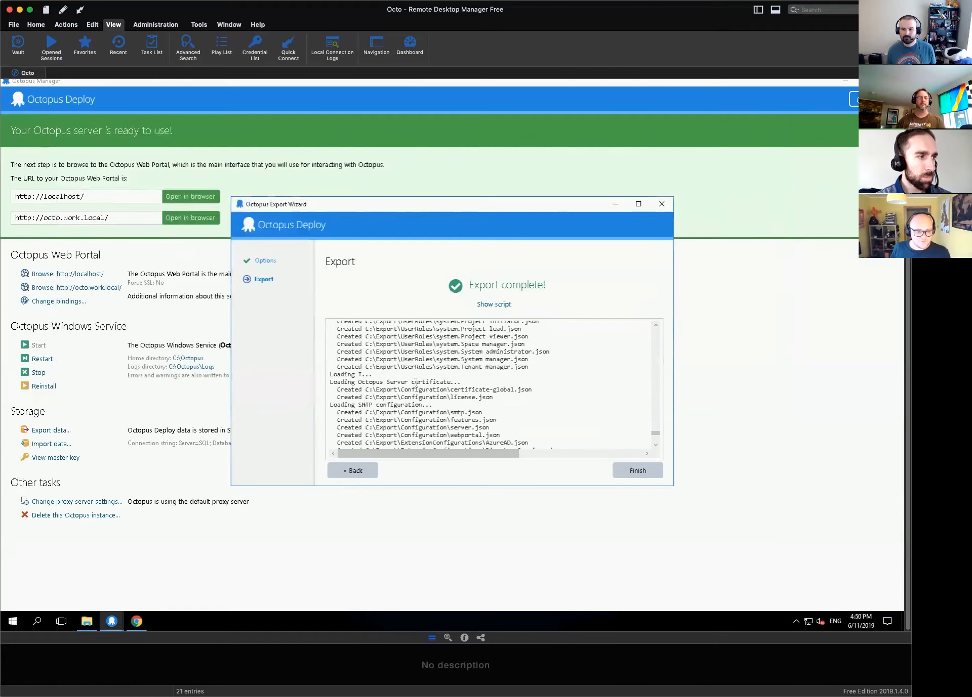
pyautogui.scroll(-15, 478, 428)
pyautogui.click(638, 472)
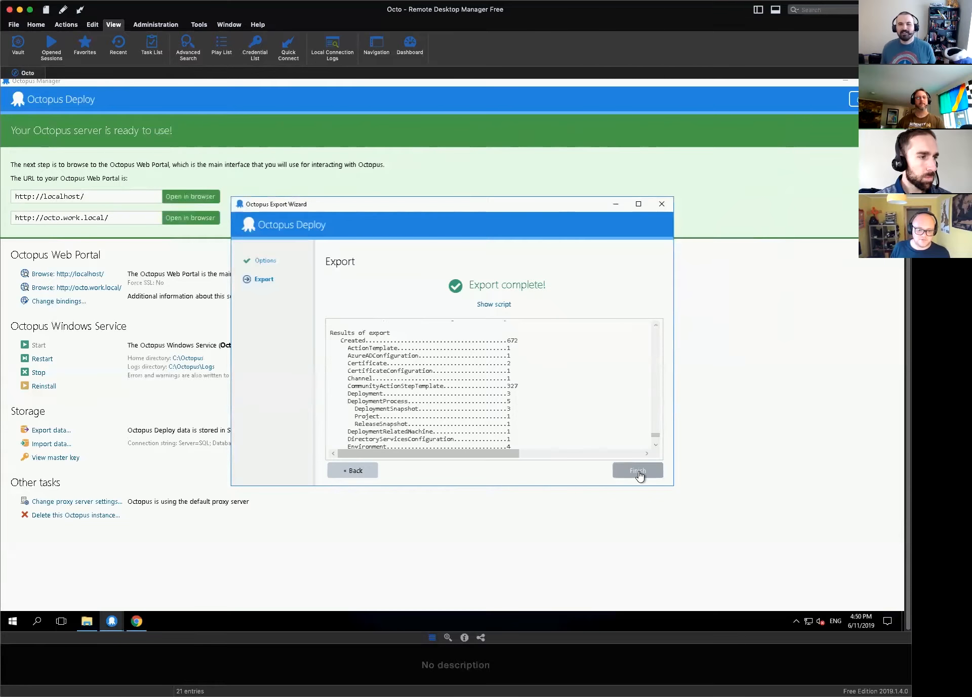
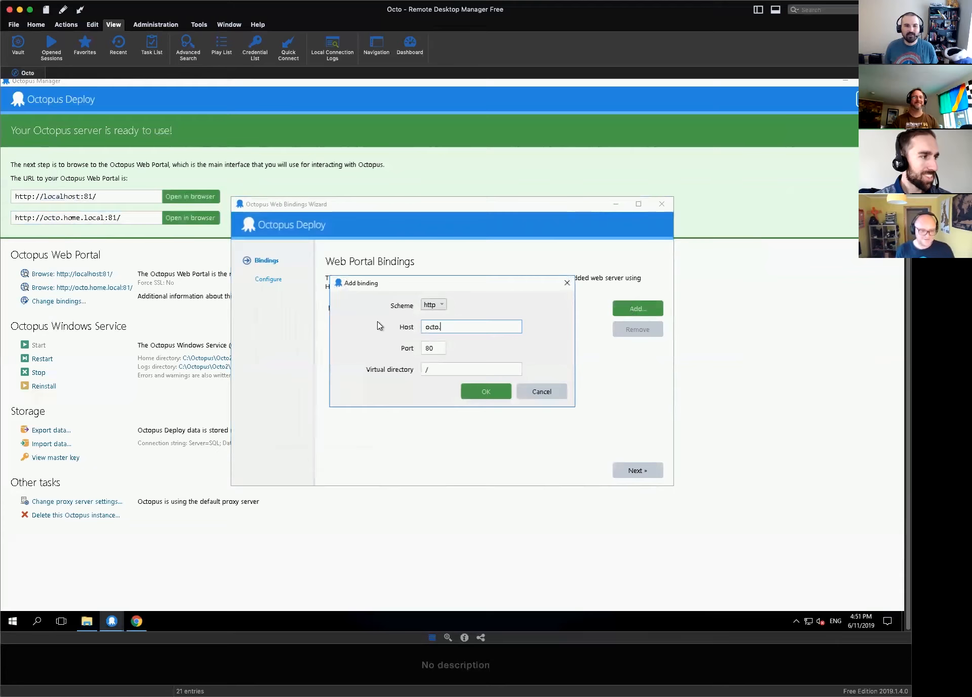
# Add an http web portal binding for host octo.work.local on port 81 to the Octo2 instance and apply the configuration.
pyautogui.press('Tab')
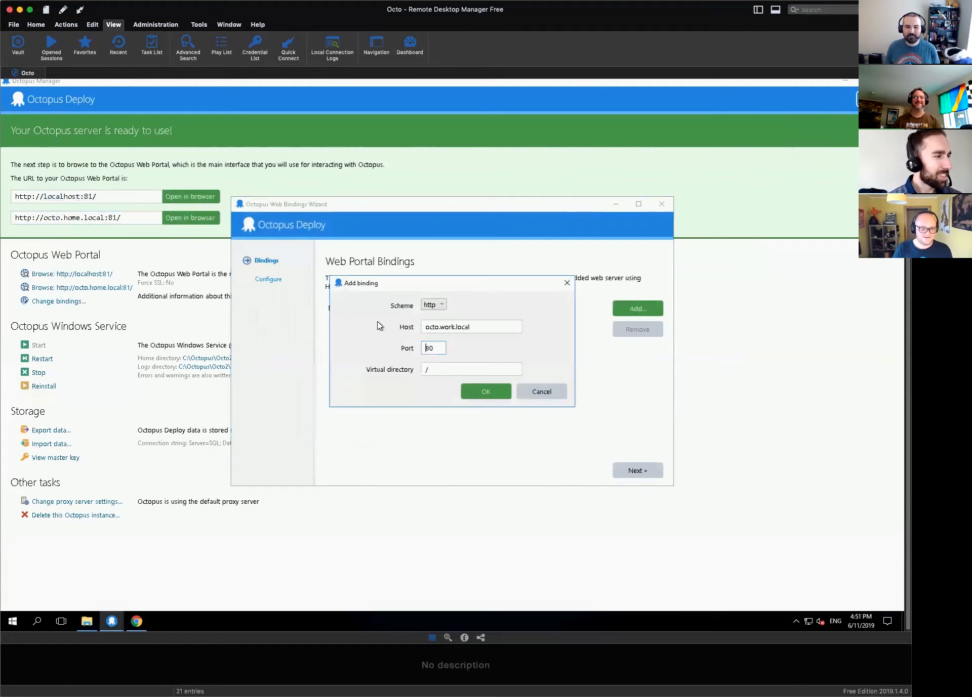
pyautogui.press('Return')
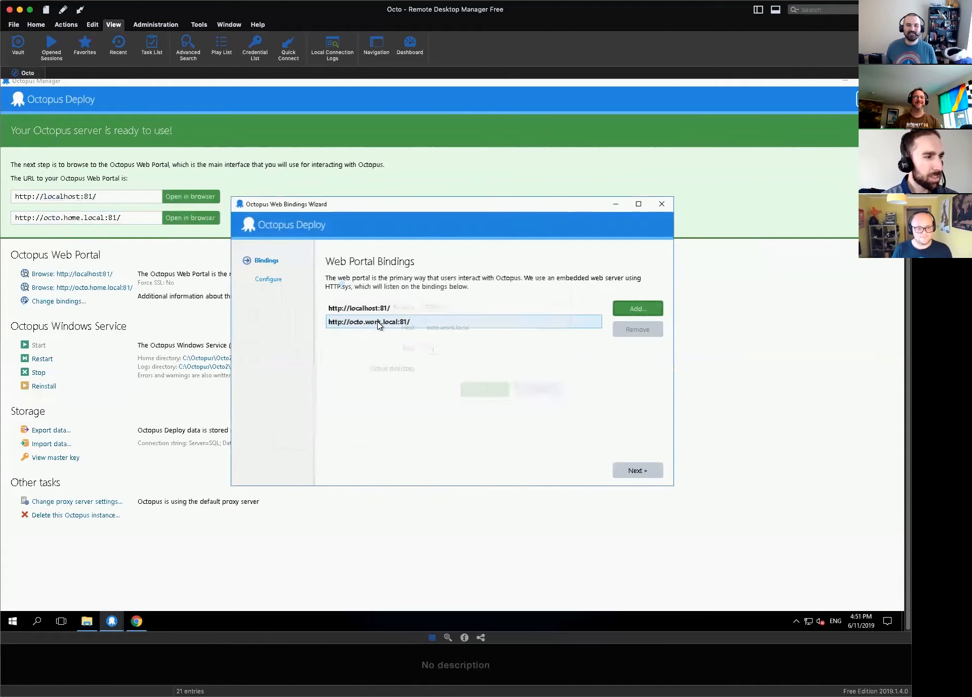
pyautogui.click(637, 470)
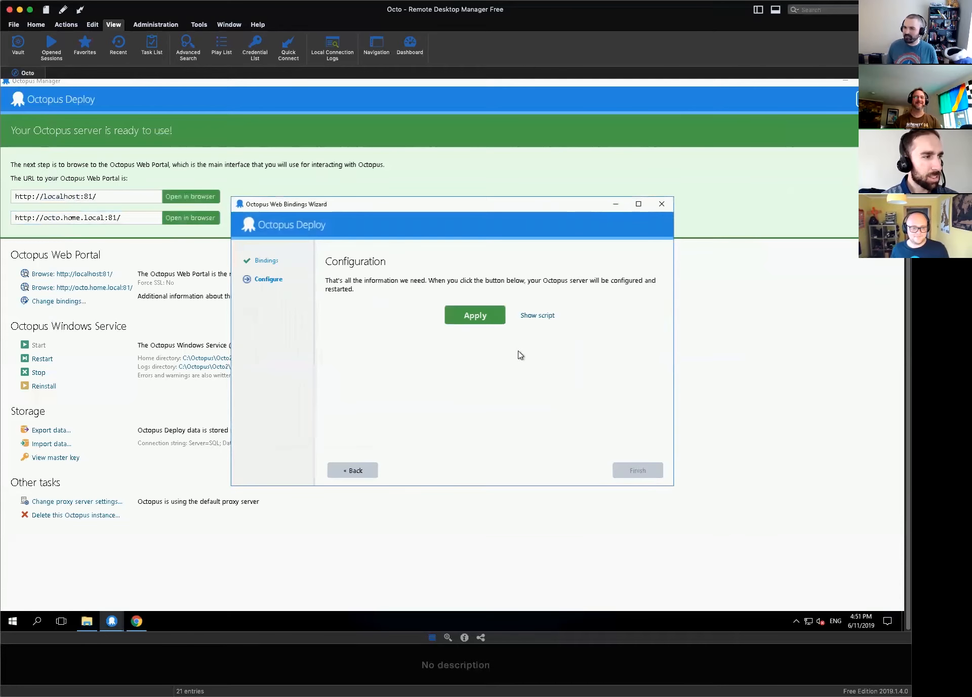
pyautogui.click(476, 322)
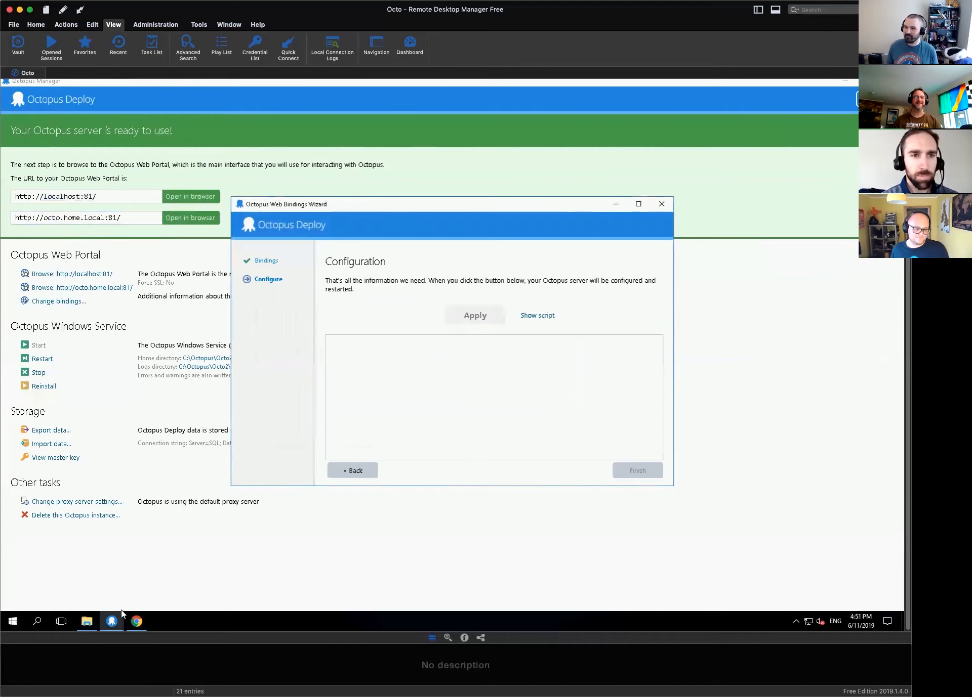
# Check the exported folders in C:\Export in File Explorer and return to the bindings wizard.
pyautogui.click(86, 622)
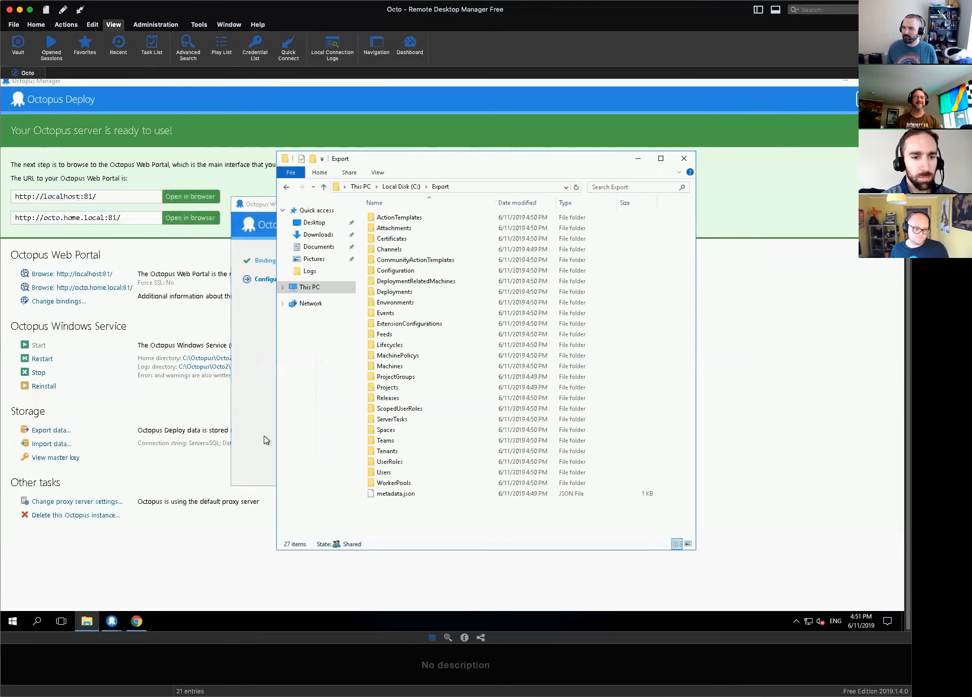
pyautogui.click(250, 429)
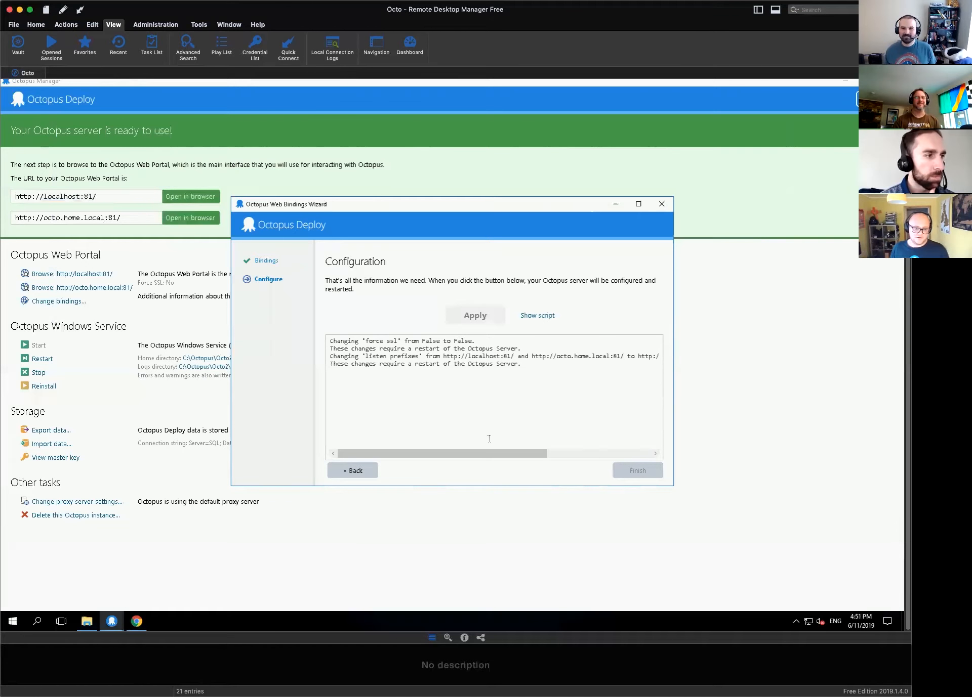
# Review the full binding change line in the configuration log and finish the bindings wizard.
pyautogui.moveTo(501, 454); pyautogui.dragTo(665, 461)
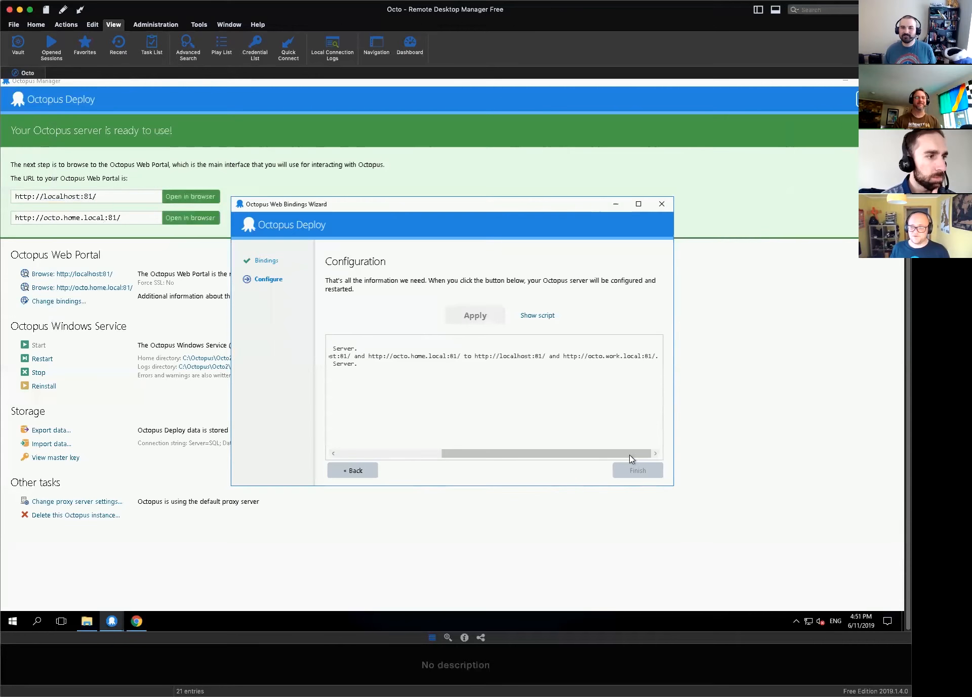
pyautogui.moveTo(588, 458); pyautogui.dragTo(543, 455)
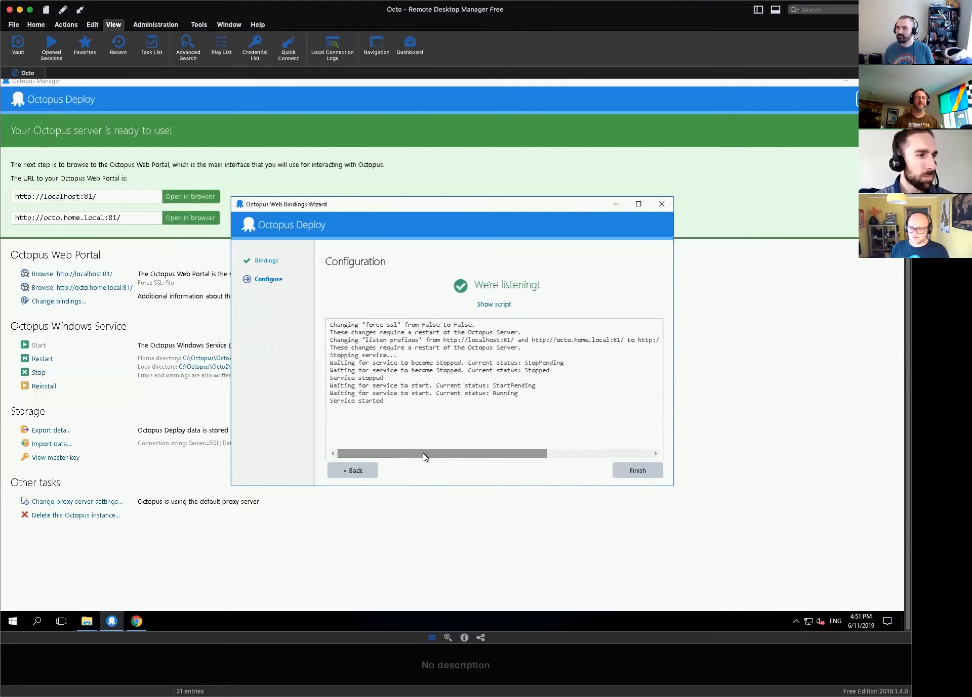
pyautogui.click(628, 471)
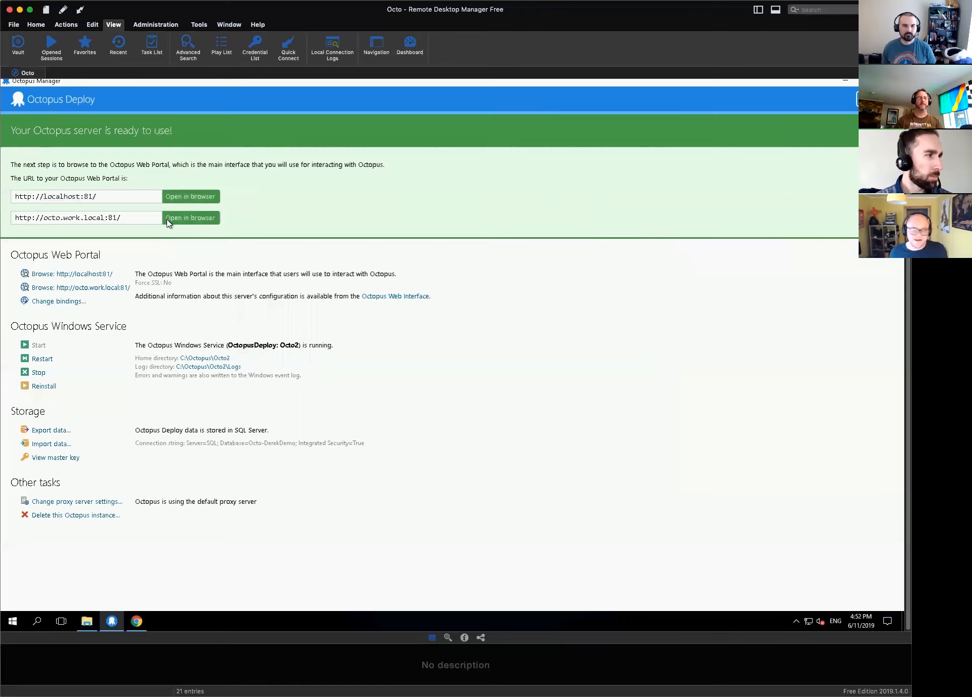
# Start a data import into the Octo2 instance with C:\Export as the source directory and enter the export password.
pyautogui.click(56, 446)
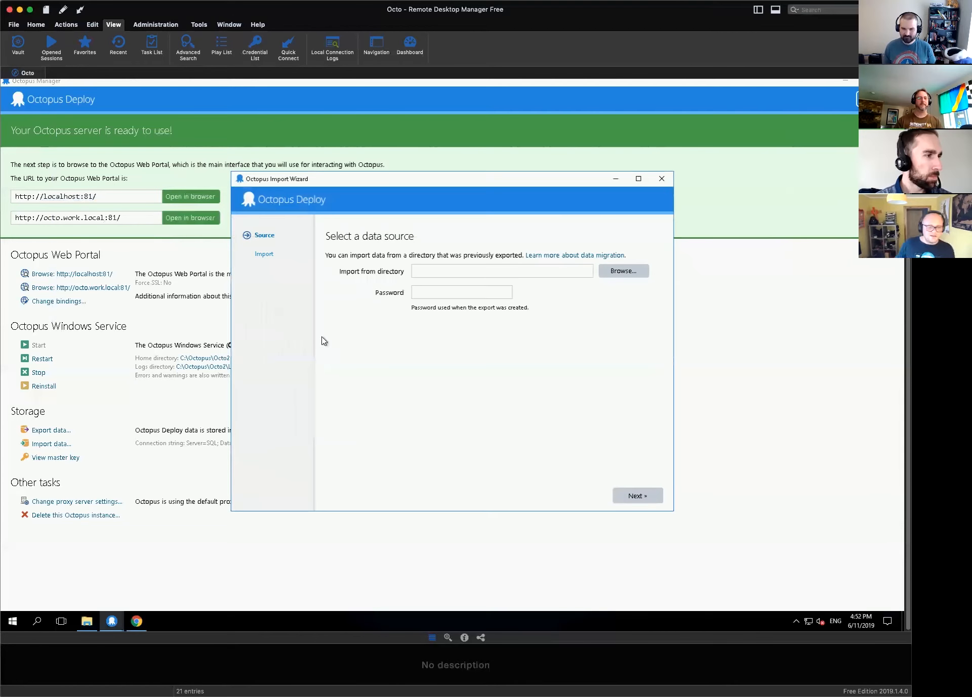
pyautogui.click(615, 272)
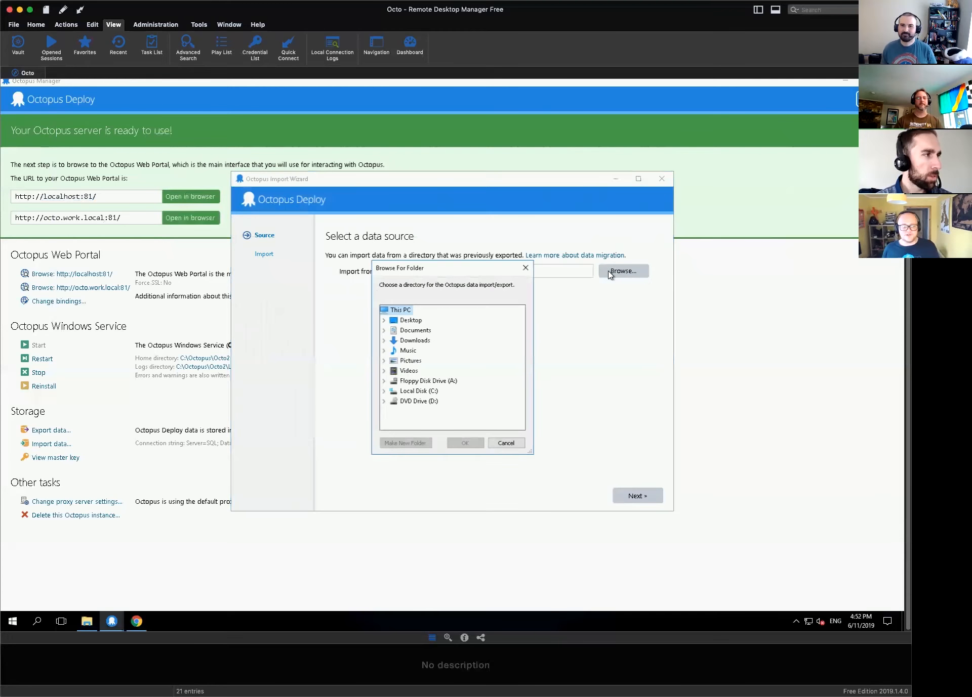
pyautogui.doubleClick(398, 390)
pyautogui.doubleClick(422, 344)
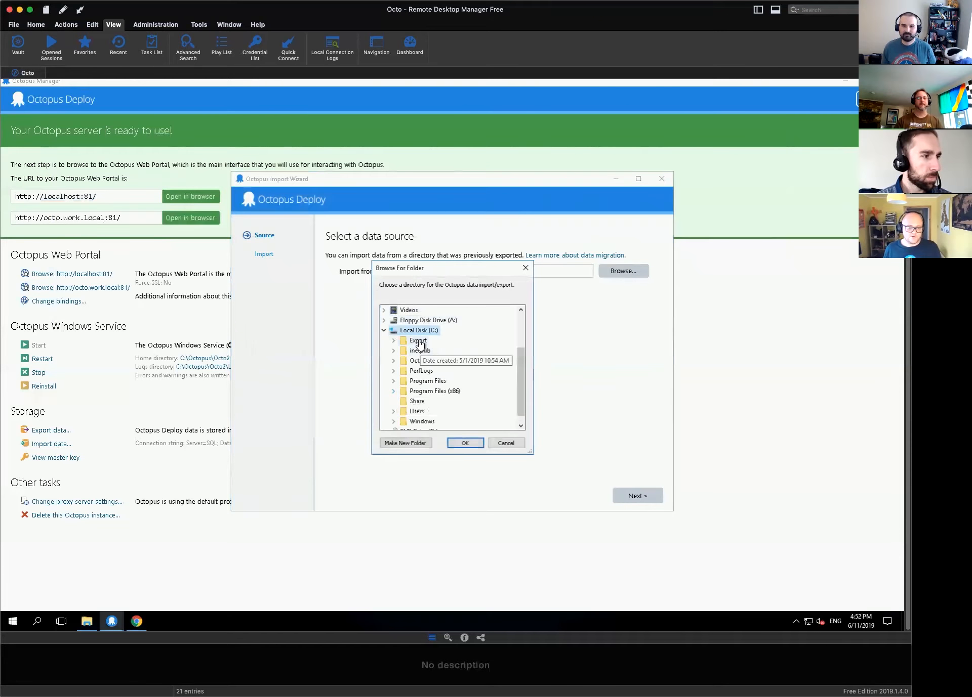
pyautogui.click(462, 444)
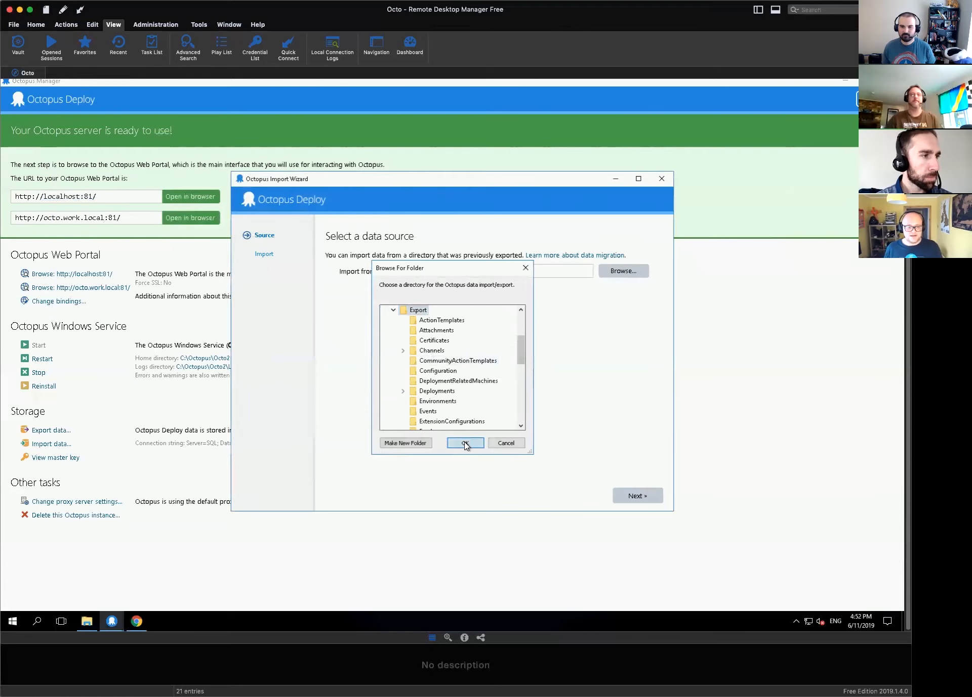
pyautogui.click(433, 293)
pyautogui.write('*************')
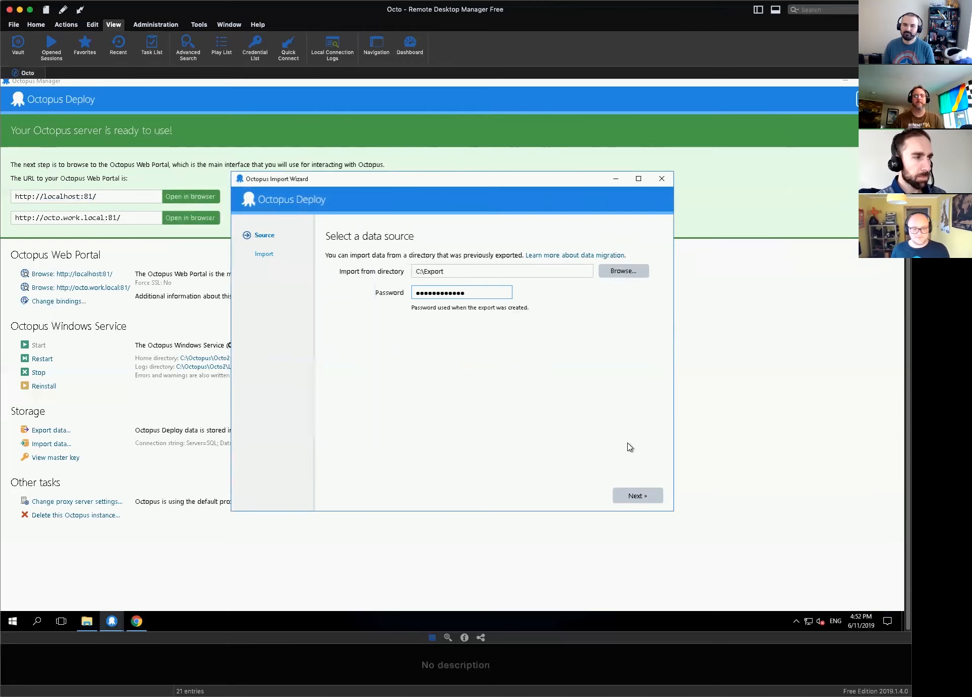
pyautogui.click(632, 499)
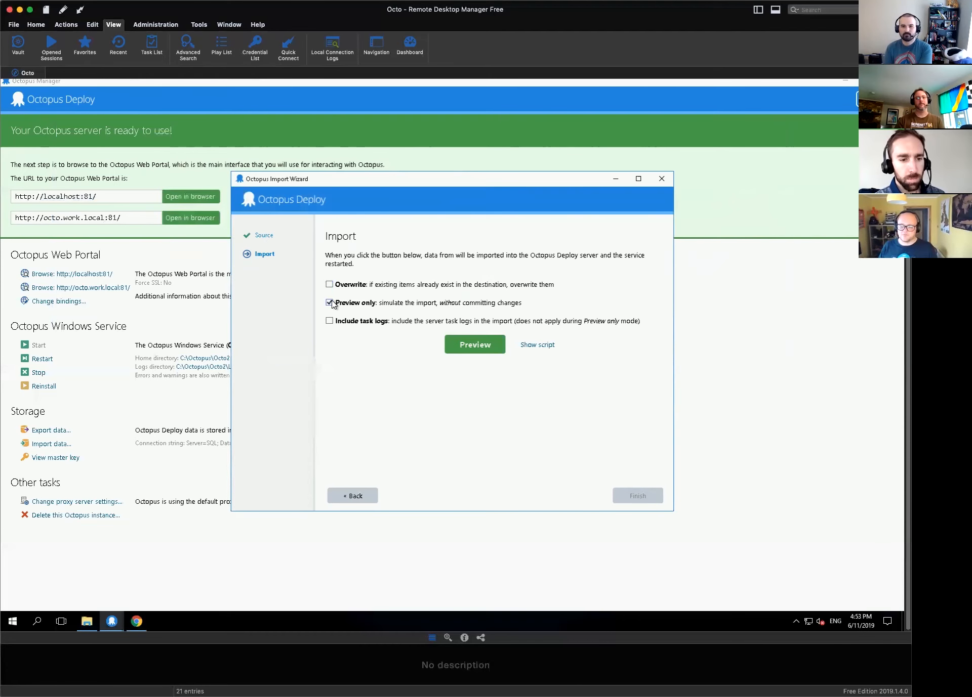
# Run the import in preview-only mode, enlarge the wizard window and review the dry-run log.
pyautogui.click(329, 302)
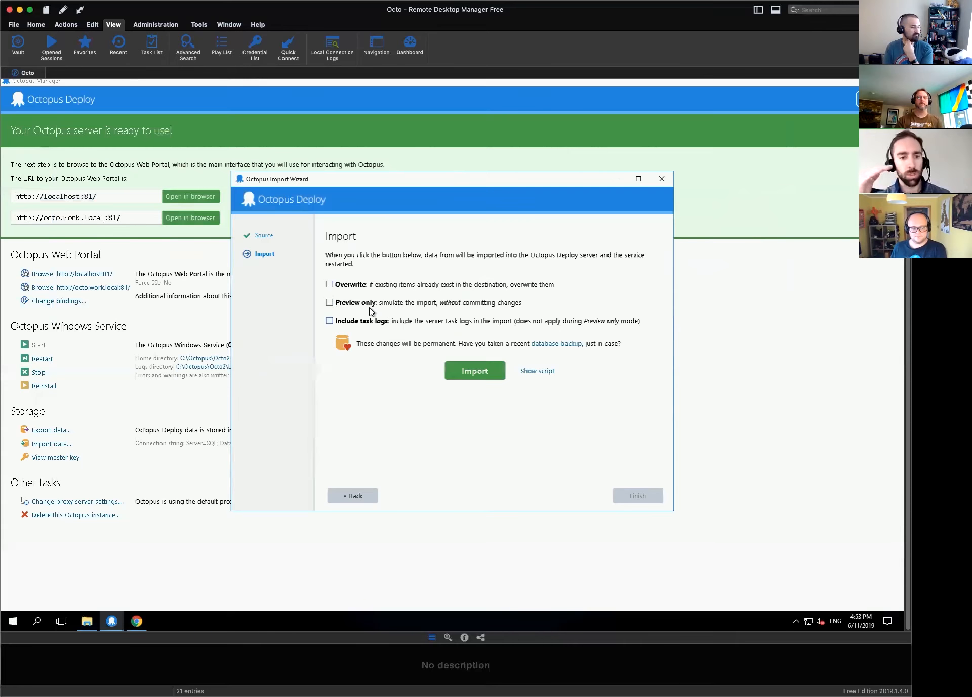
pyautogui.click(329, 302)
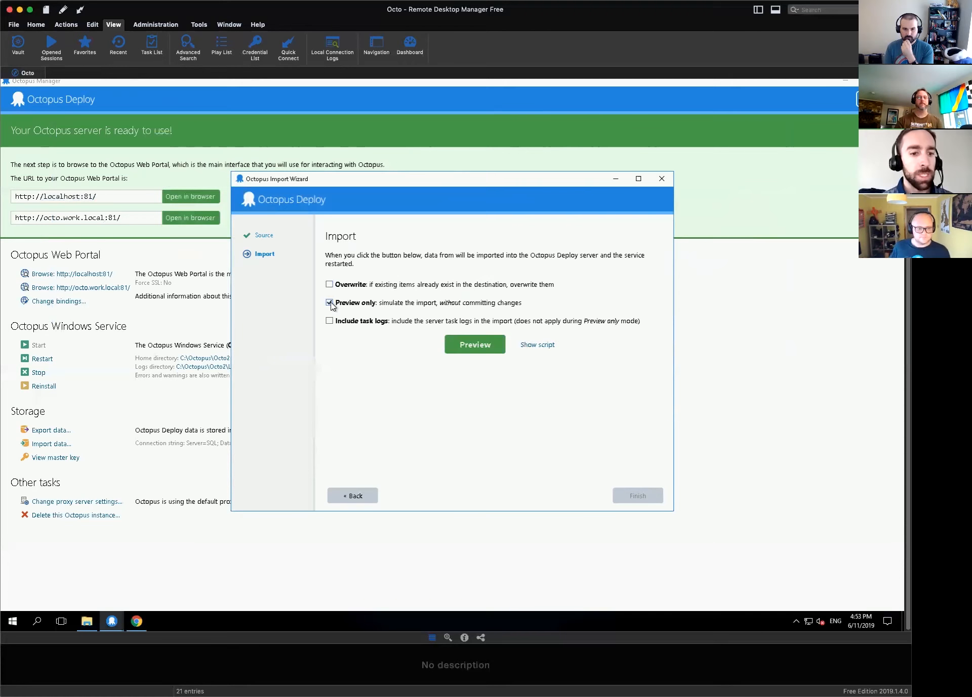
pyautogui.click(487, 347)
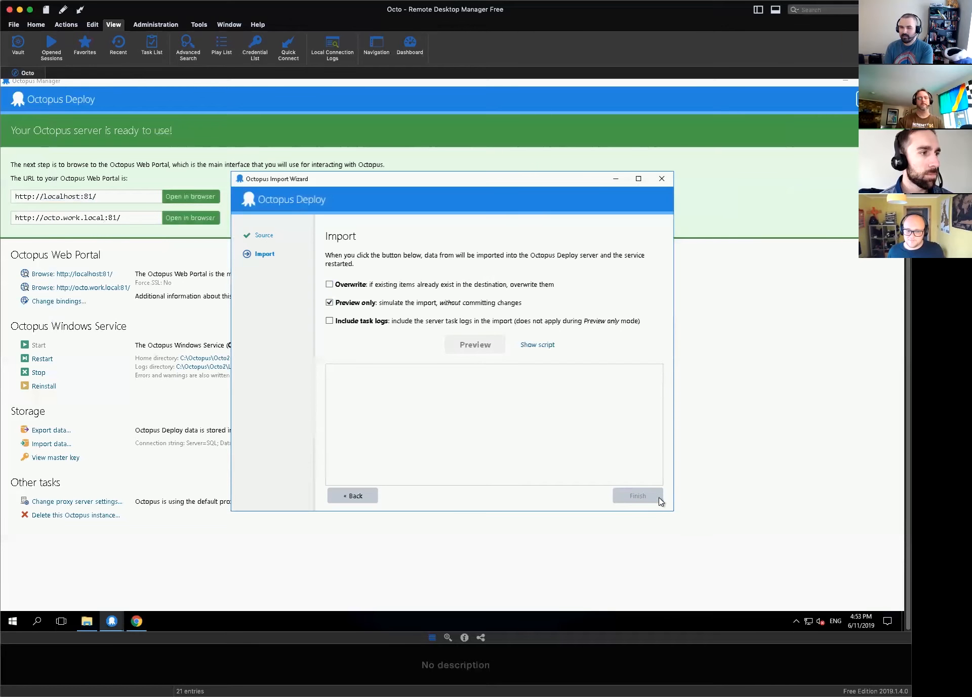
pyautogui.moveTo(674, 512); pyautogui.dragTo(789, 577)
pyautogui.moveTo(457, 183); pyautogui.dragTo(356, 105)
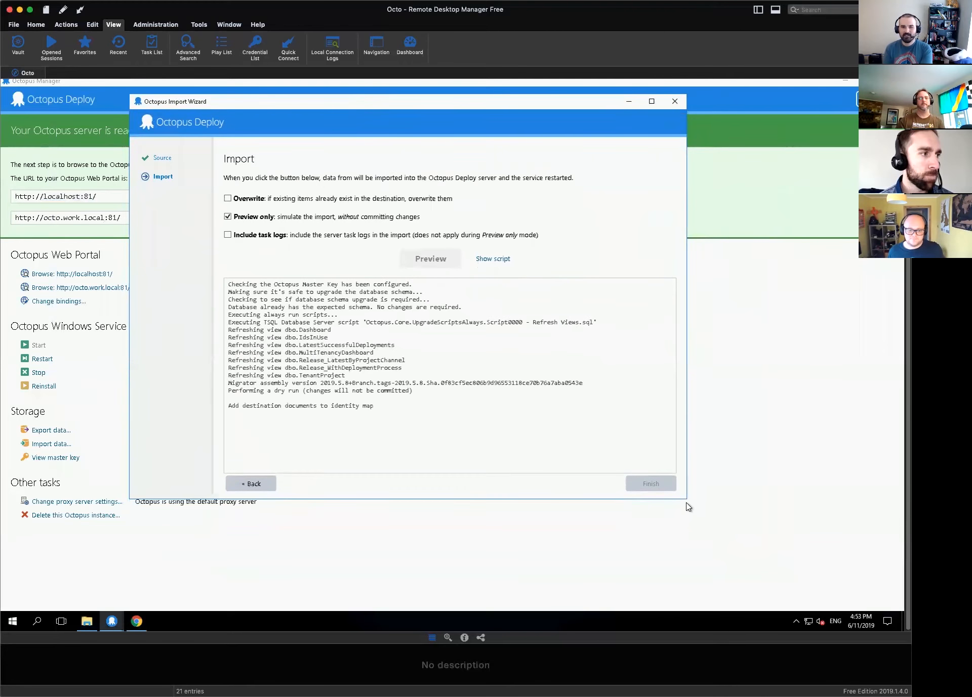
pyautogui.moveTo(683, 499); pyautogui.dragTo(785, 543)
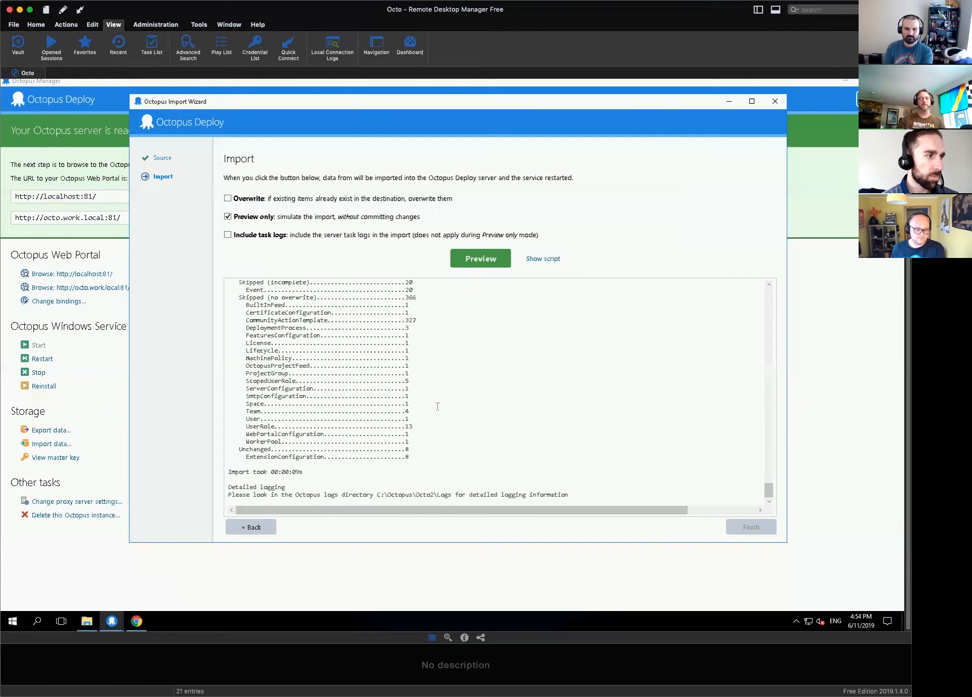
pyautogui.scroll(6, 414, 383)
pyautogui.scroll(10, 414, 383)
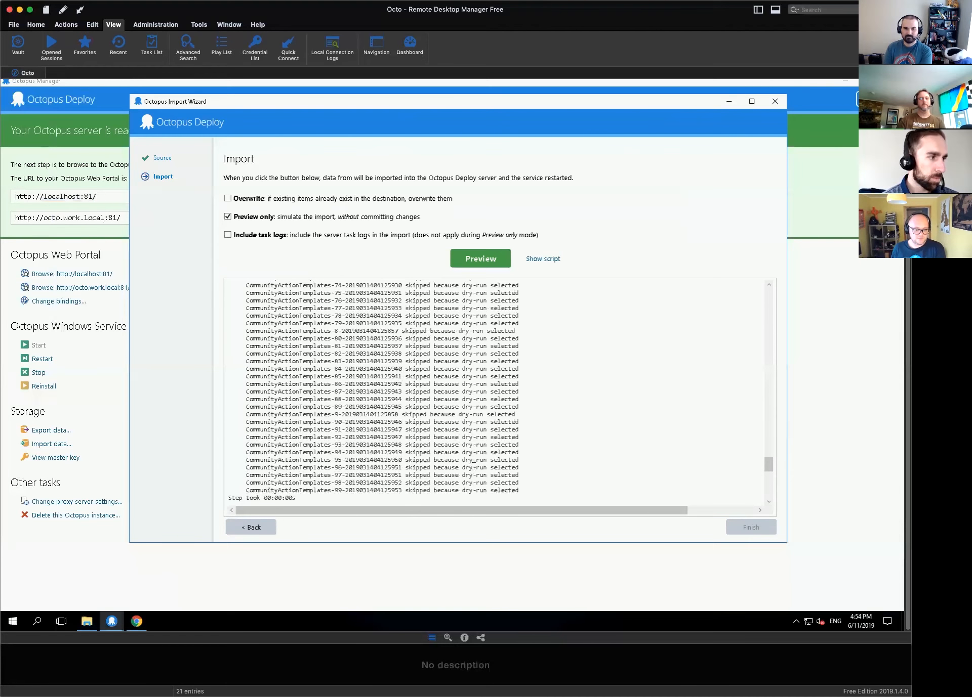
pyautogui.scroll(10, 485, 448)
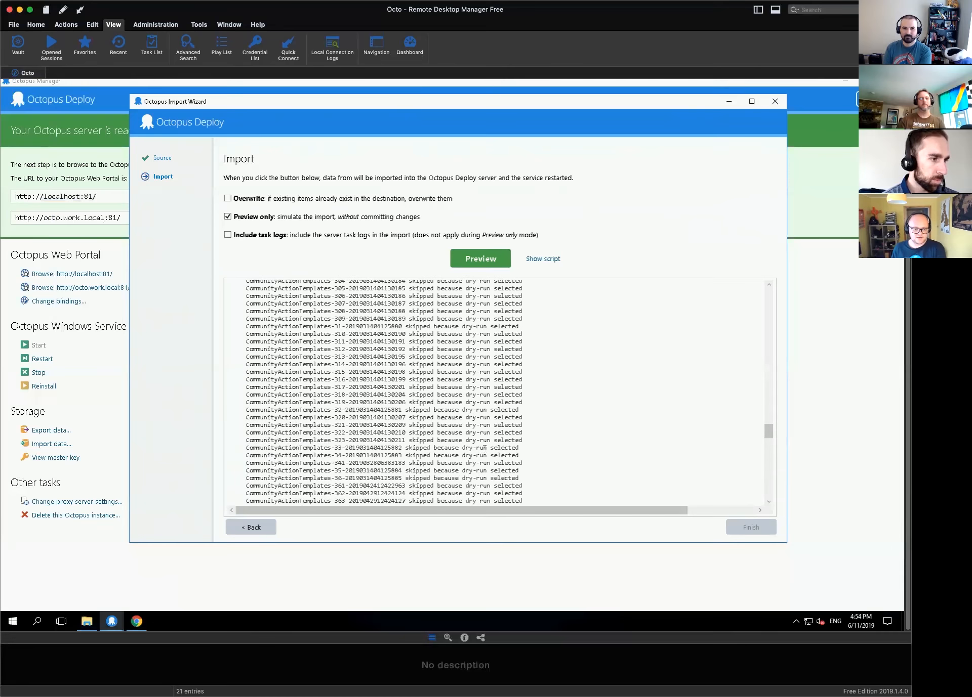
# Turn off preview-only mode, run the actual import and finish the wizard once it completes.
pyautogui.click(227, 217)
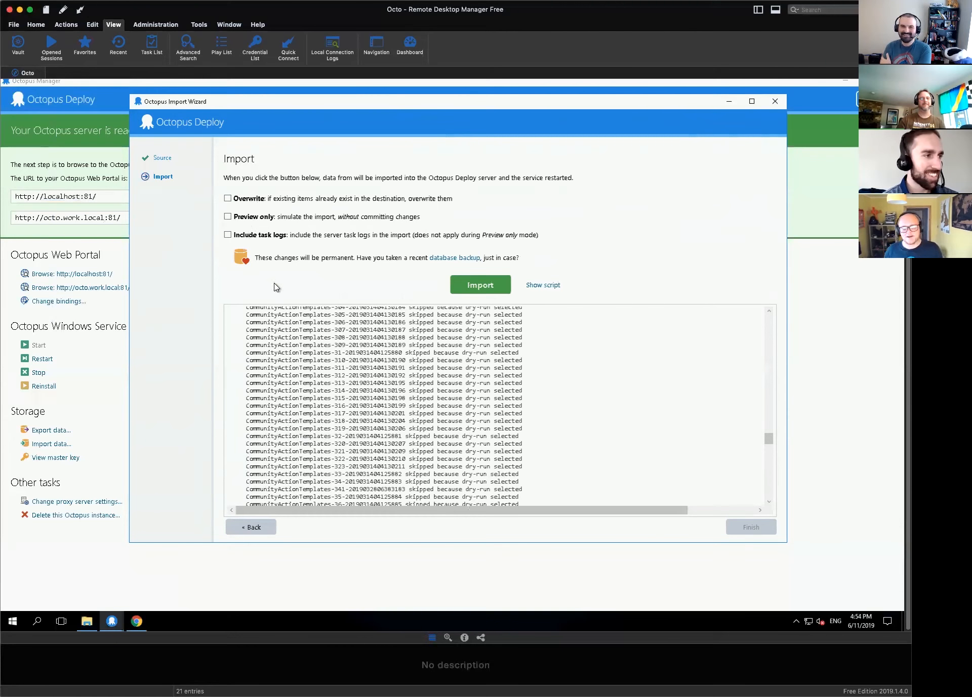
pyautogui.click(496, 285)
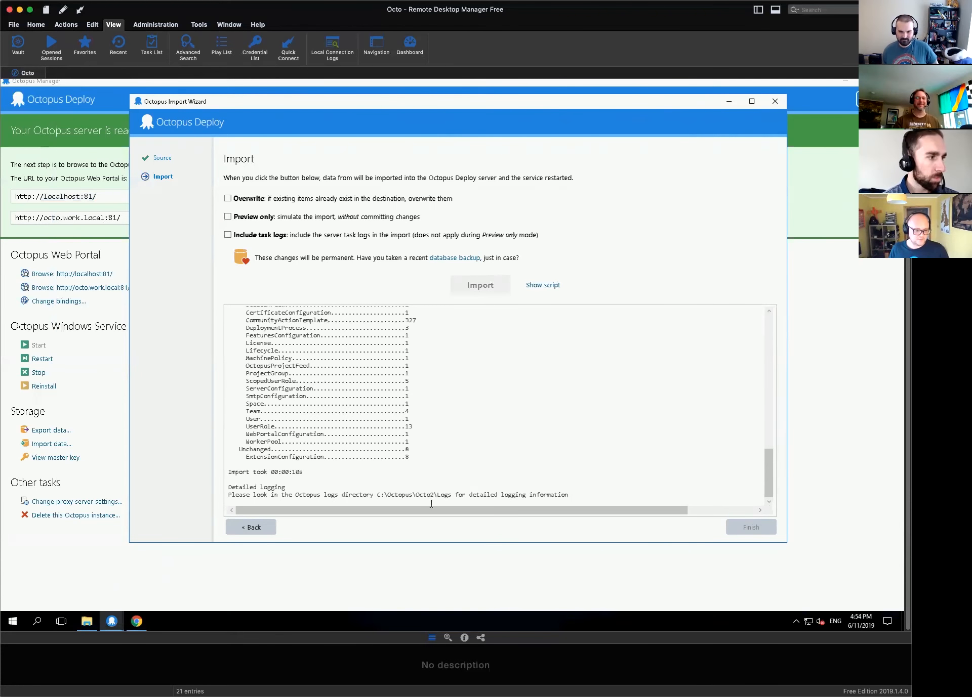
pyautogui.moveTo(473, 513); pyautogui.dragTo(309, 514)
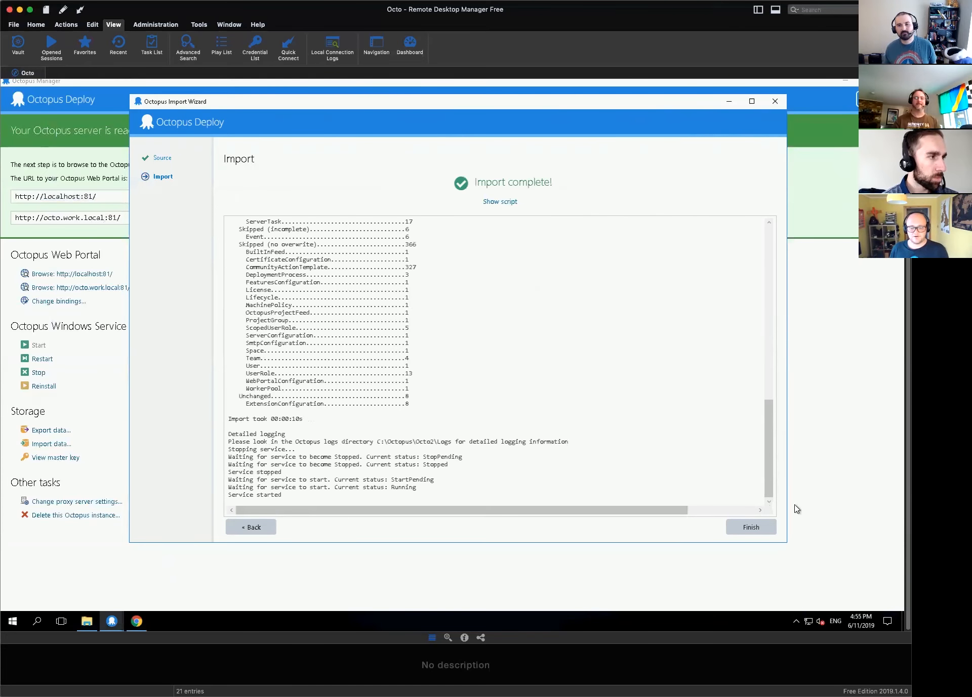
pyautogui.click(752, 528)
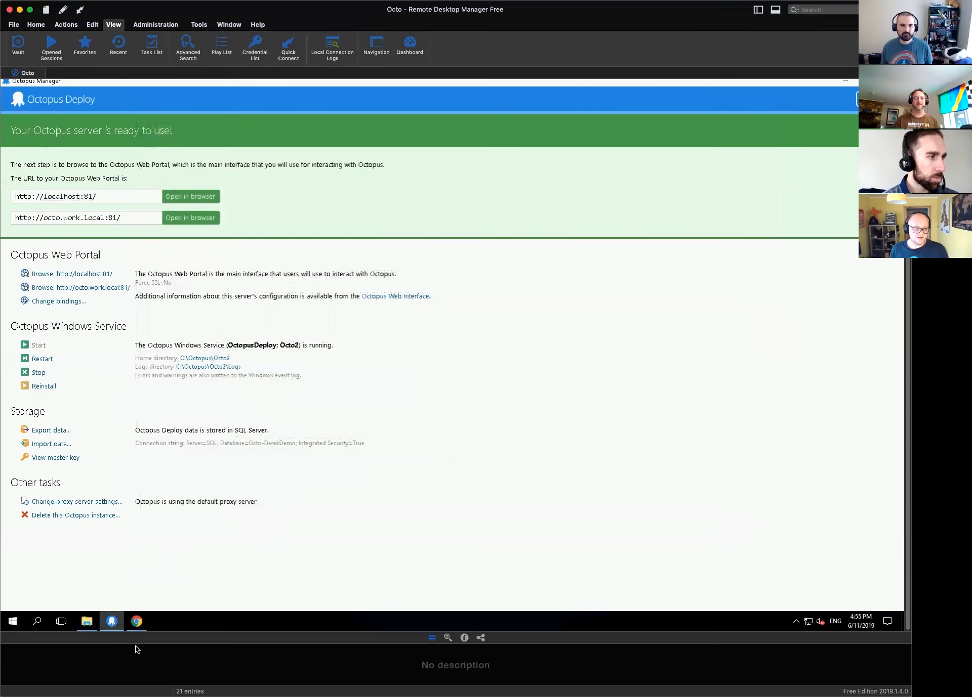
# Switch to Chrome, reload the octo.work.local:81 infrastructure overview, and check the Listening Tentacle deployment targets and the project dashboard.
pyautogui.click(136, 622)
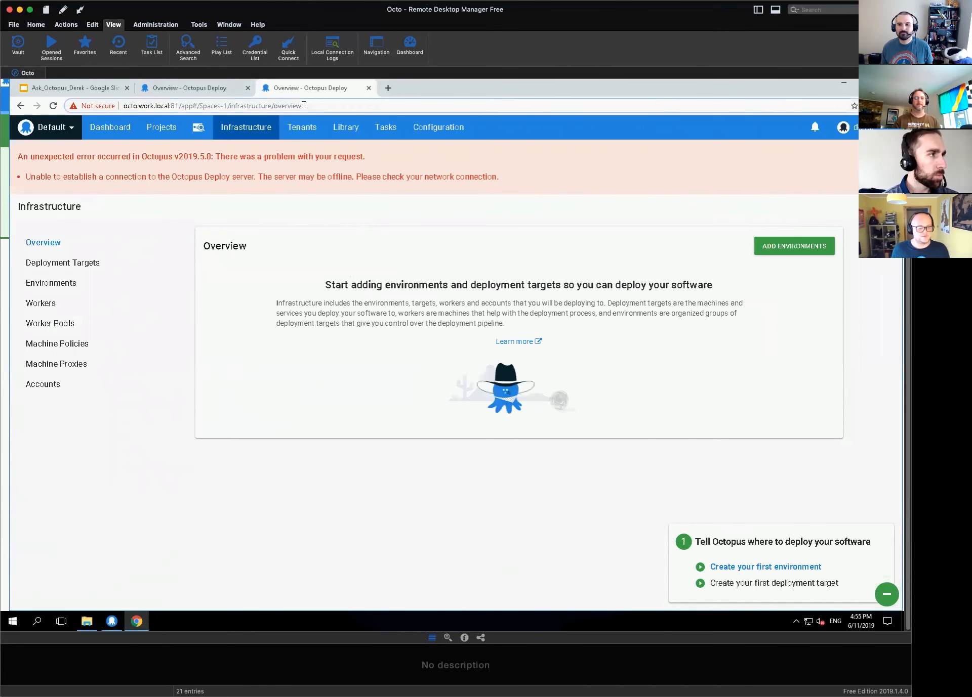
pyautogui.press('Return')
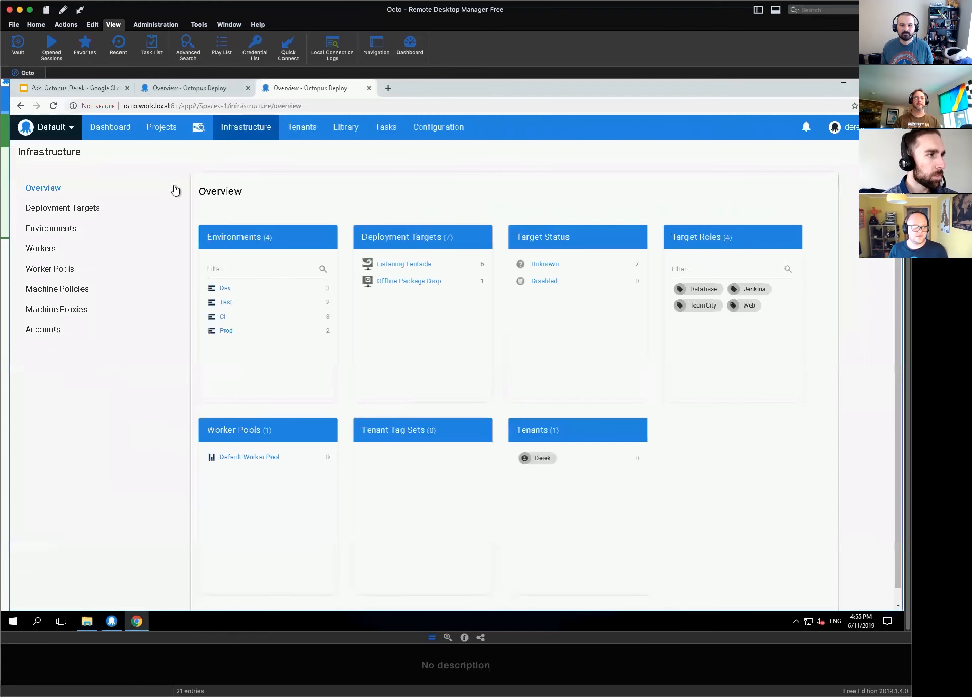
pyautogui.click(412, 270)
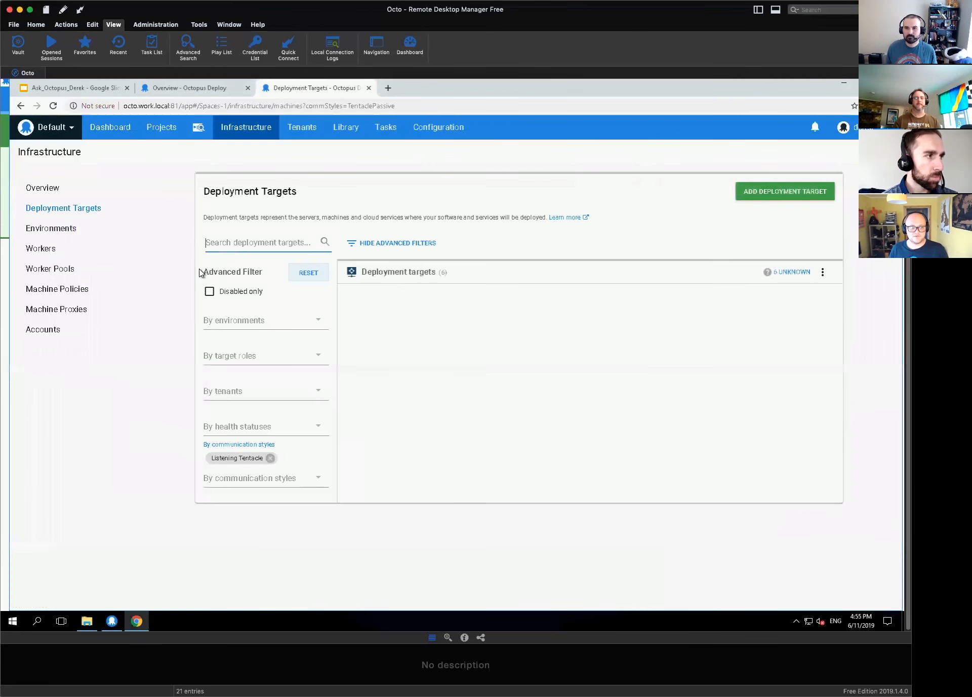
pyautogui.click(110, 133)
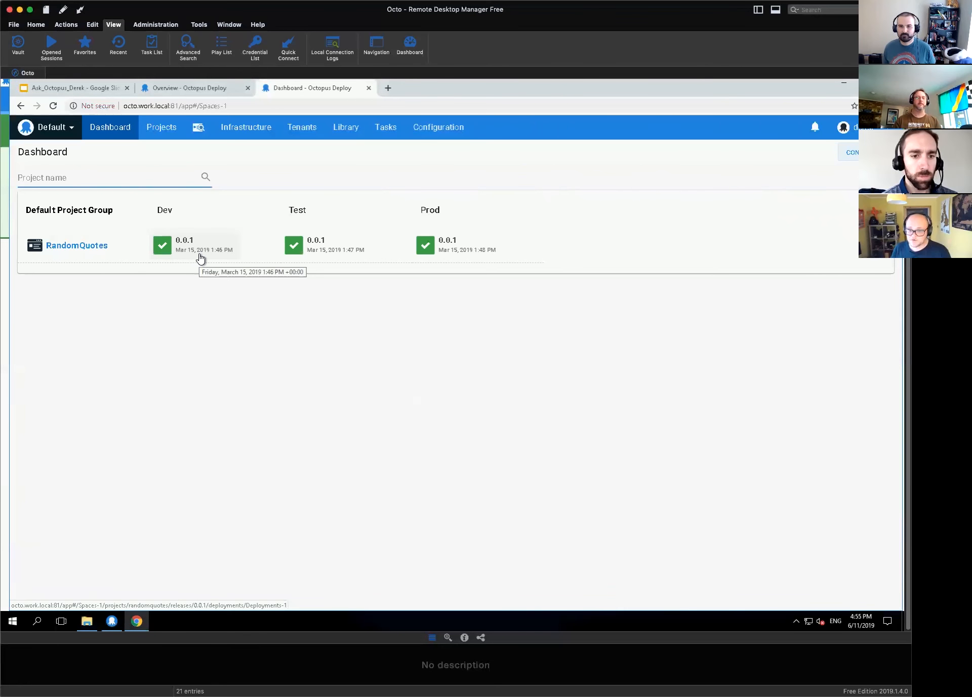
# Switch to the Ask_Octopus_Derek presentation and show the Unsuitable Scenarios slide.
pyautogui.click(86, 92)
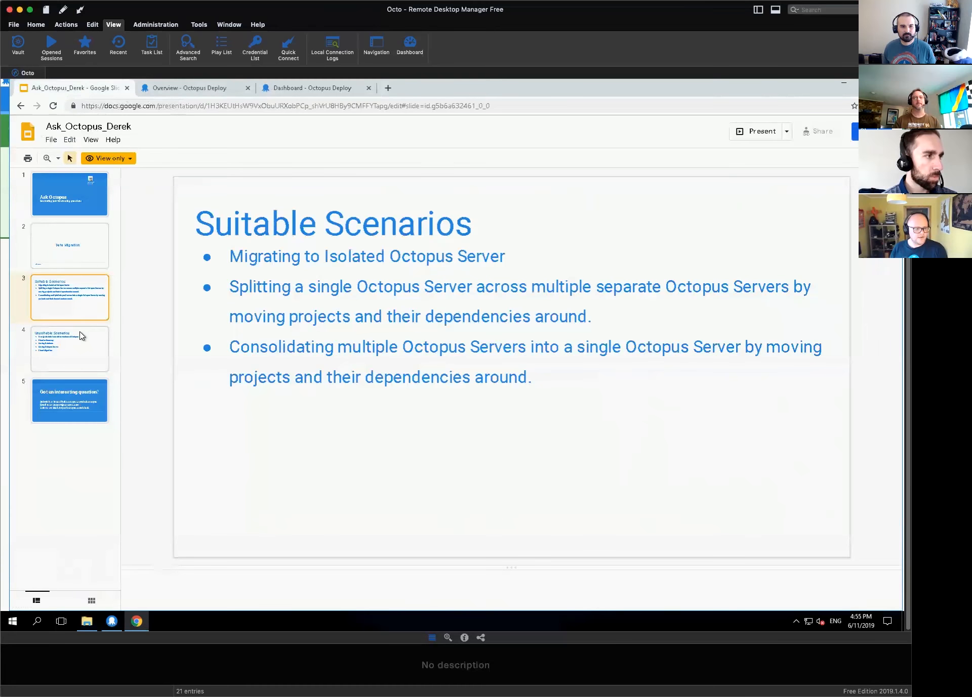
pyautogui.click(81, 337)
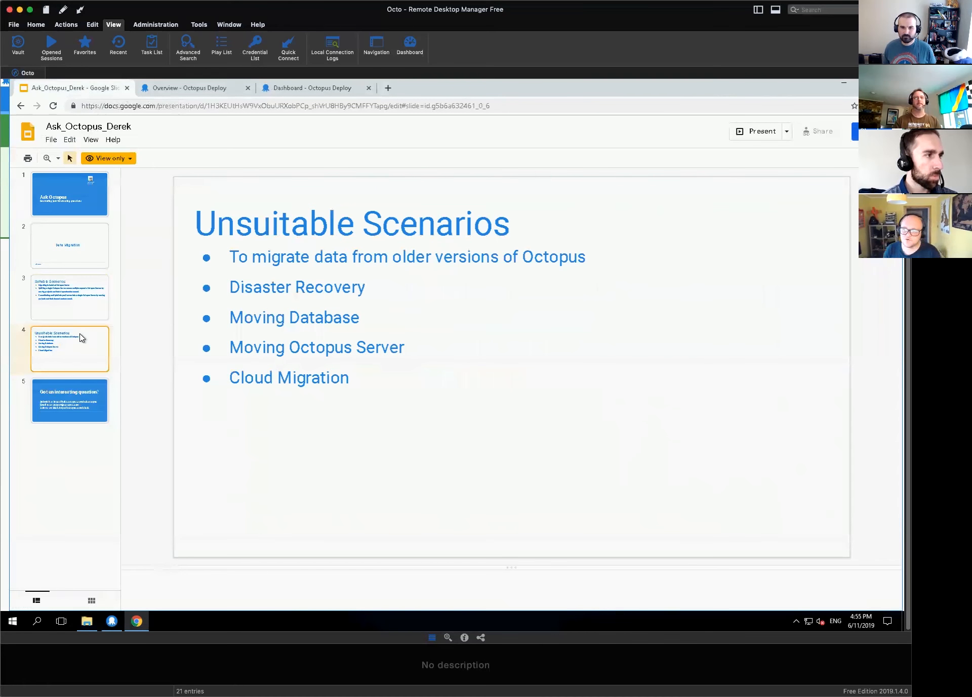